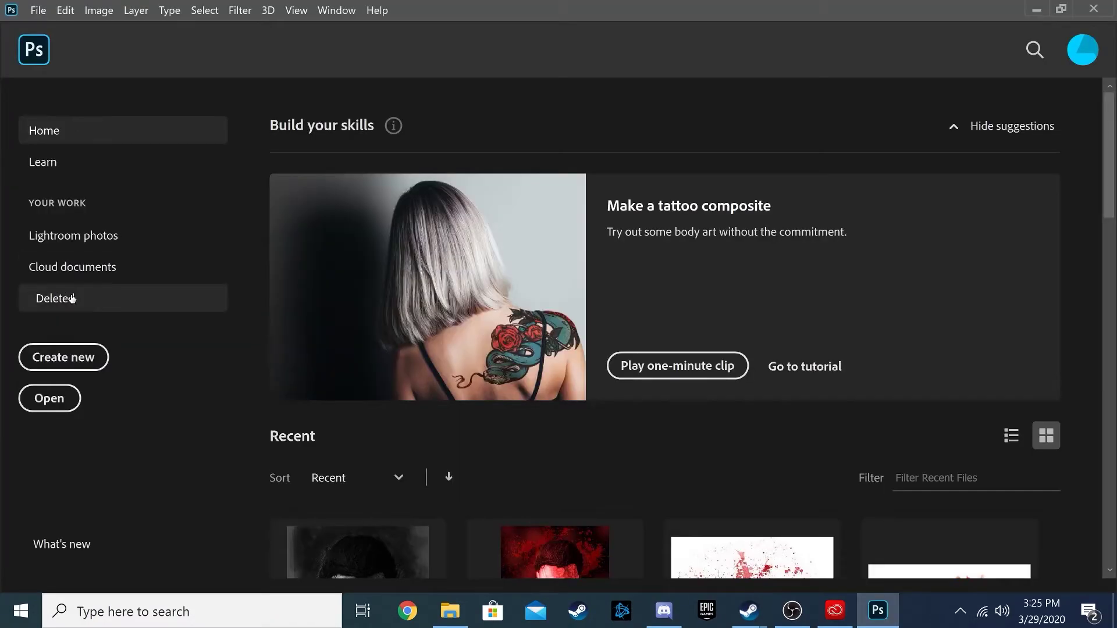
- Launch Photoshop from Creative Cloud Desktop to begin the horror poster
{"action": "left_click", "coordinate": [53, 399]}
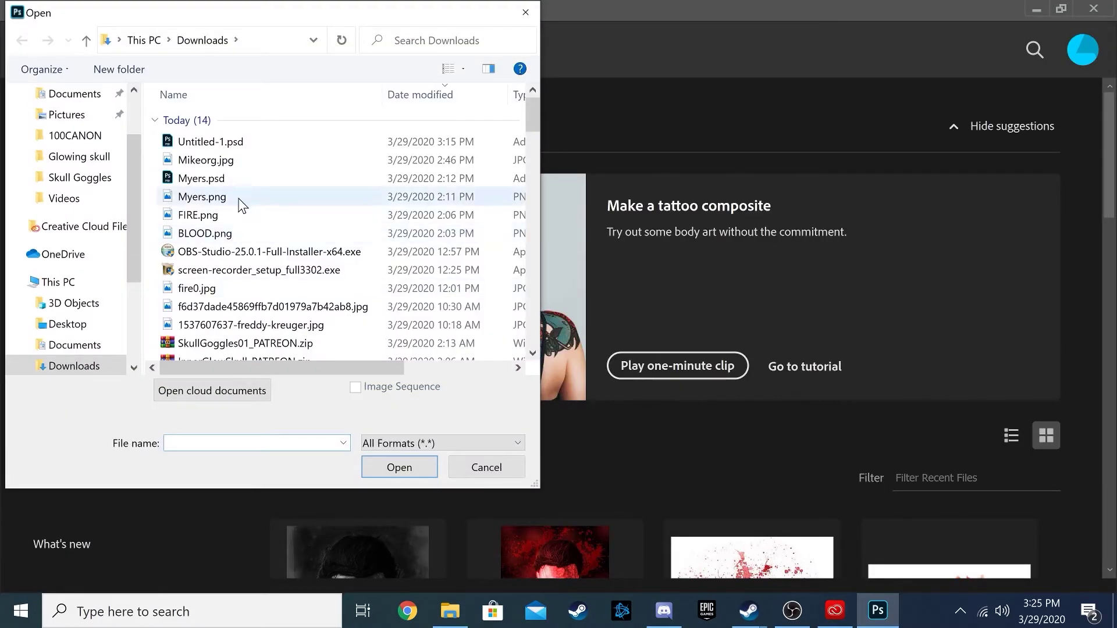
- Open Mikeorg.jpg, FIRE.png and BLOOD.png together, with the Mikeorg.jpg portrait in front
{"action": "left_click", "coordinate": [218, 217], "text": "ctrl"}
{"action": "left_click", "coordinate": [205, 234], "text": "ctrl"}
{"action": "left_click", "coordinate": [400, 467]}
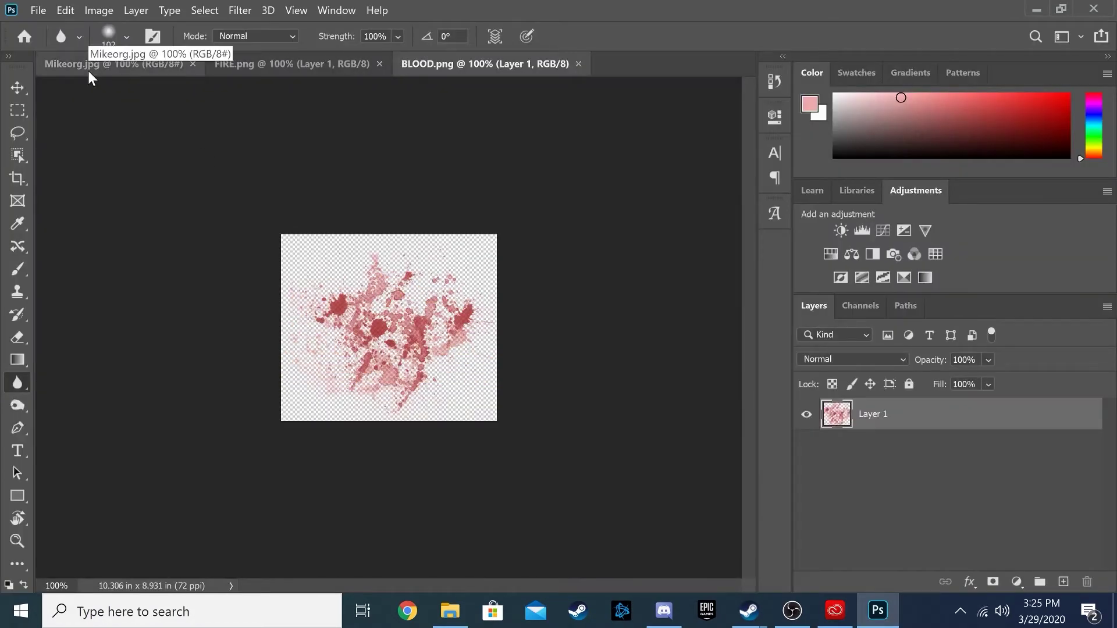
{"action": "left_click", "coordinate": [88, 69]}
- Create a new 12 x 18 in, 72 ppi document with a black (000000) background
{"action": "left_click", "coordinate": [37, 10]}
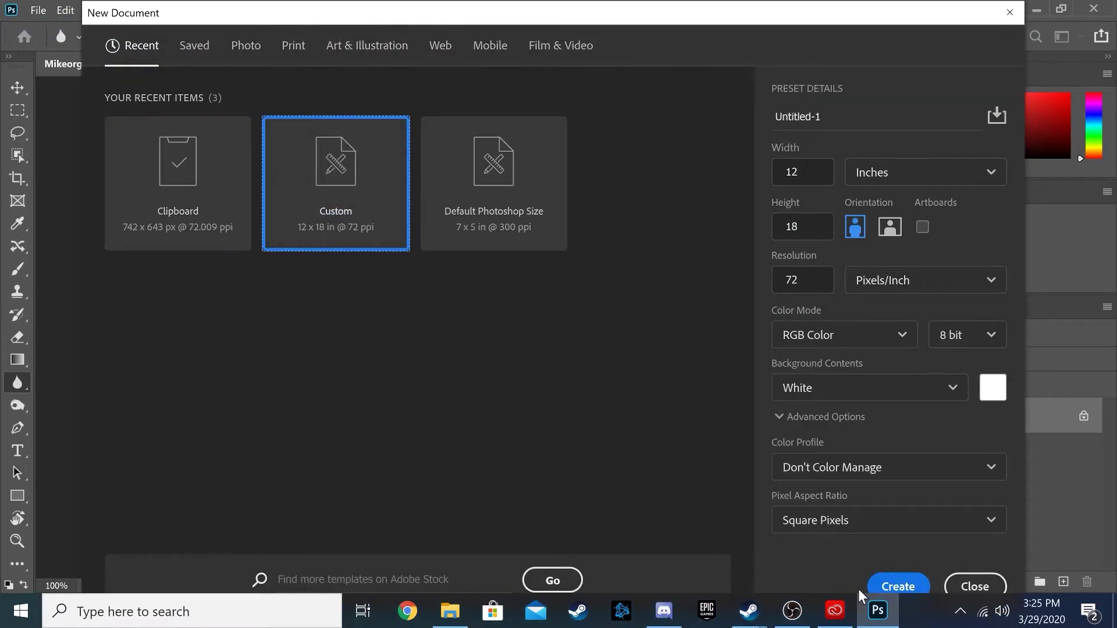
{"action": "left_click", "coordinate": [992, 399]}
{"action": "type", "text": "000000"}
{"action": "left_click", "coordinate": [719, 104]}
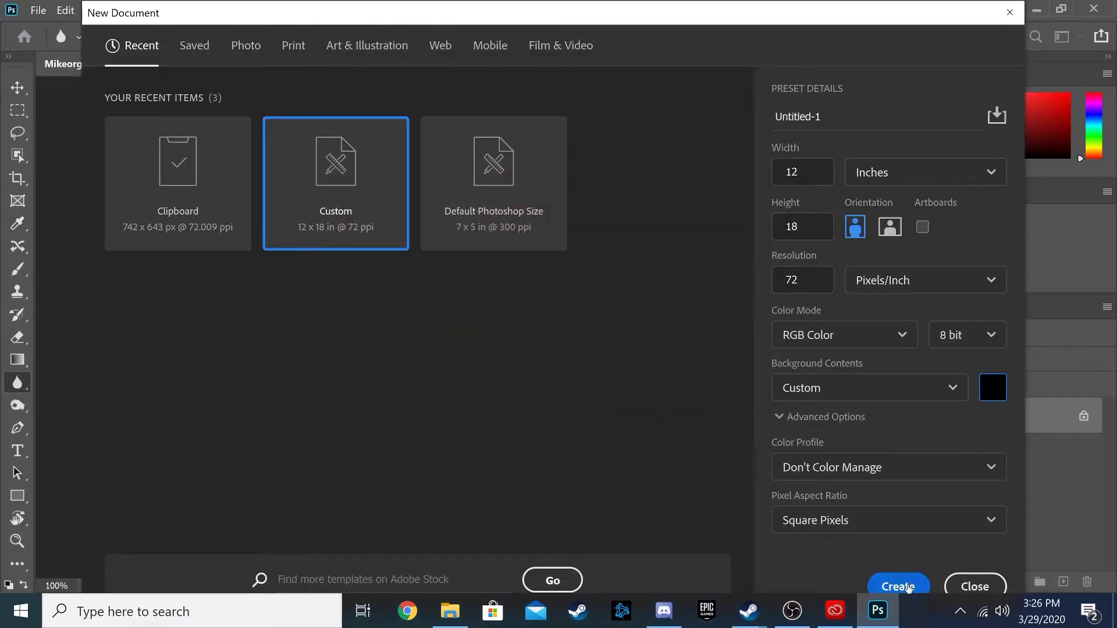
{"action": "left_click", "coordinate": [899, 587]}
{"action": "left_click", "coordinate": [114, 63]}
{"action": "left_click", "coordinate": [18, 156]}
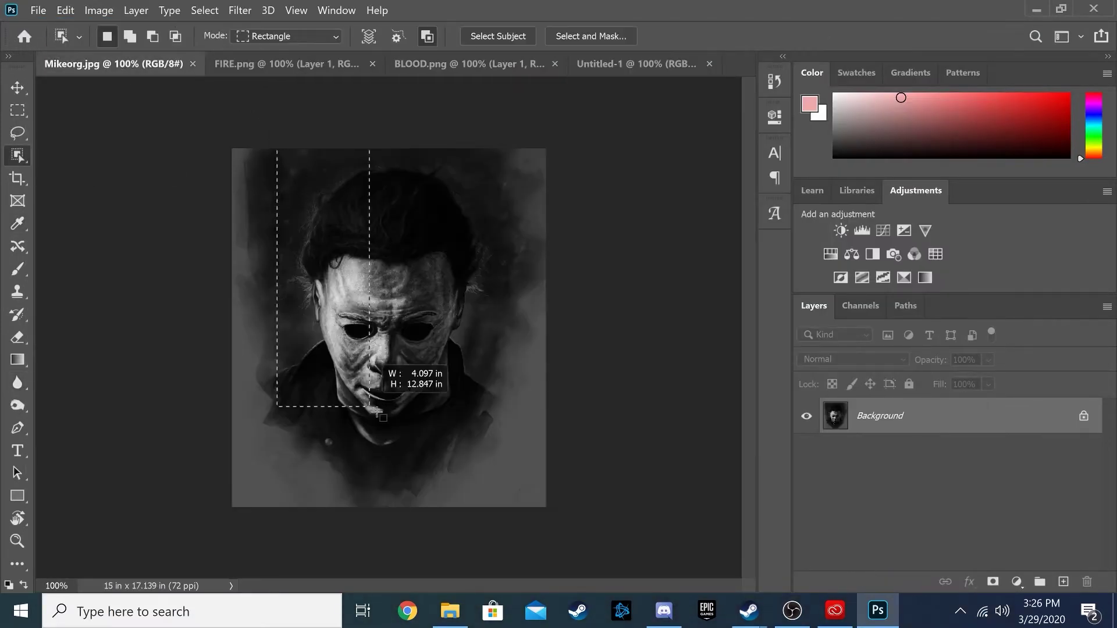
- Select the masked figure and its shoulders with Object Selection
{"action": "left_click_drag", "start_coordinate": [271, 152], "coordinate": [511, 460]}
{"action": "left_click_drag", "start_coordinate": [250, 355], "coordinate": [333, 429]}
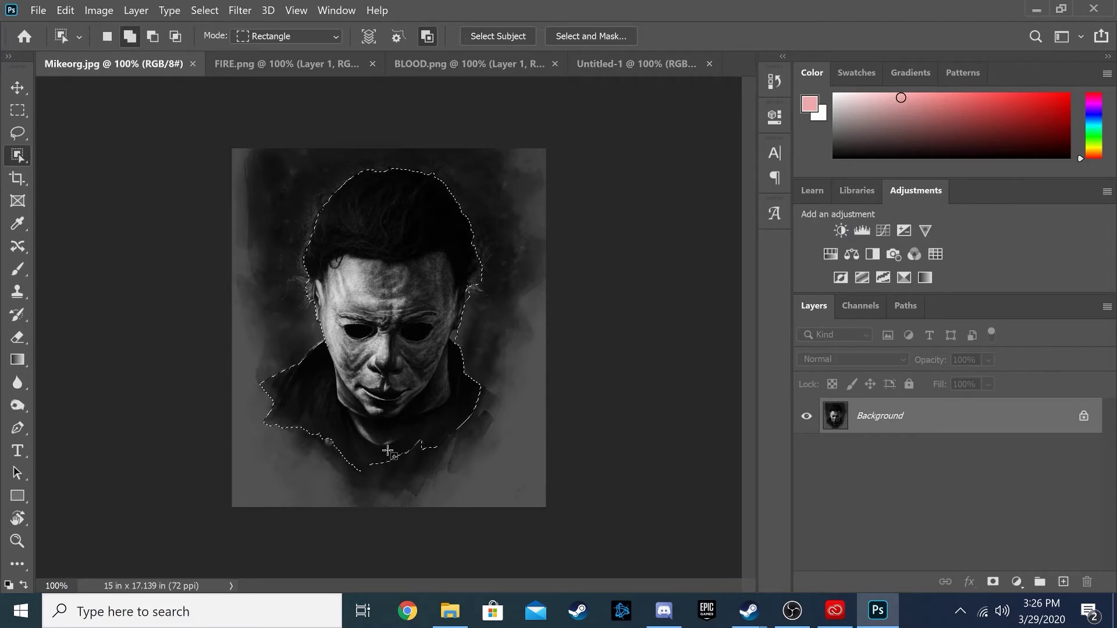
{"action": "left_click_drag", "start_coordinate": [501, 381], "coordinate": [410, 469]}
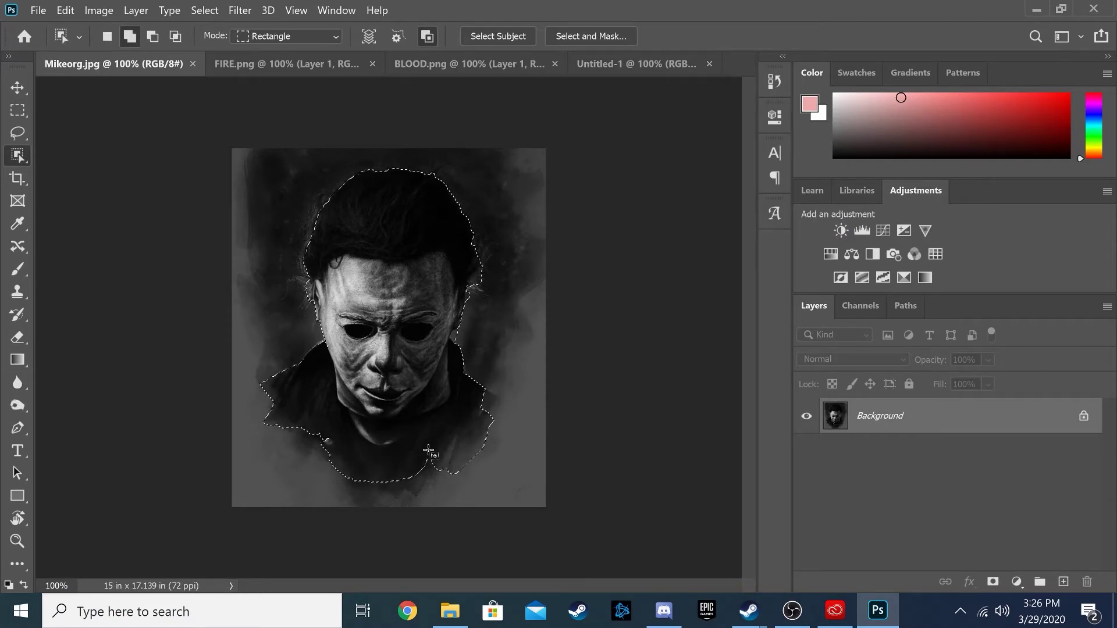
{"action": "scroll", "coordinate": [395, 350], "scroll_direction": "up", "scroll_amount": 5, "text": "alt"}
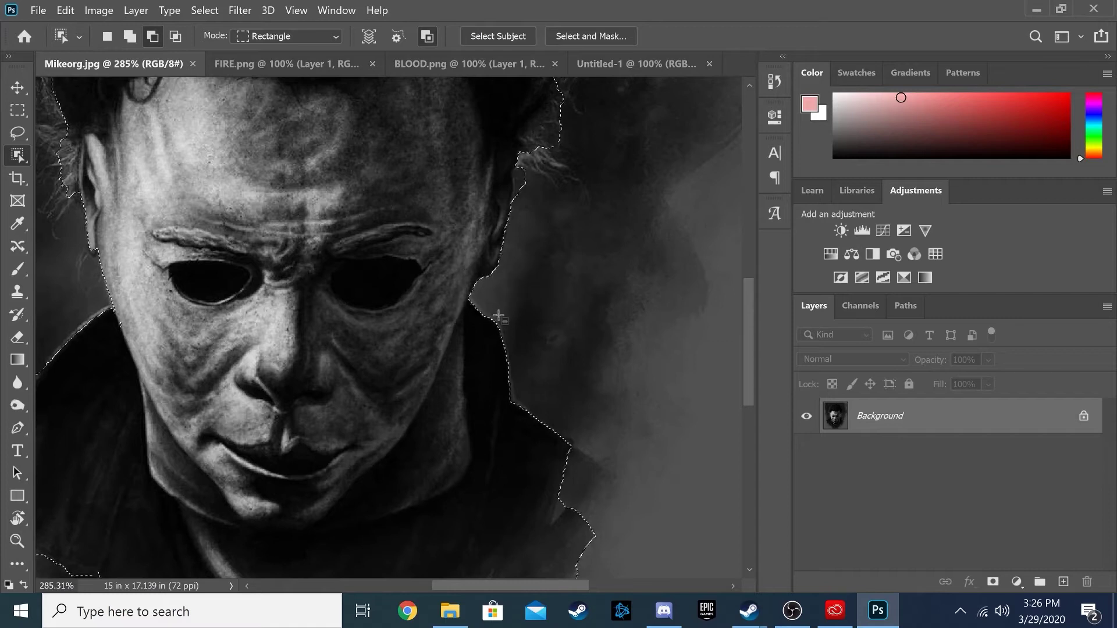
{"action": "scroll", "coordinate": [211, 336], "scroll_direction": "down", "scroll_amount": 1}
{"action": "scroll", "coordinate": [211, 337], "scroll_direction": "down", "scroll_amount": 3, "text": "alt"}
{"action": "scroll", "coordinate": [208, 333], "scroll_direction": "down", "scroll_amount": 1}
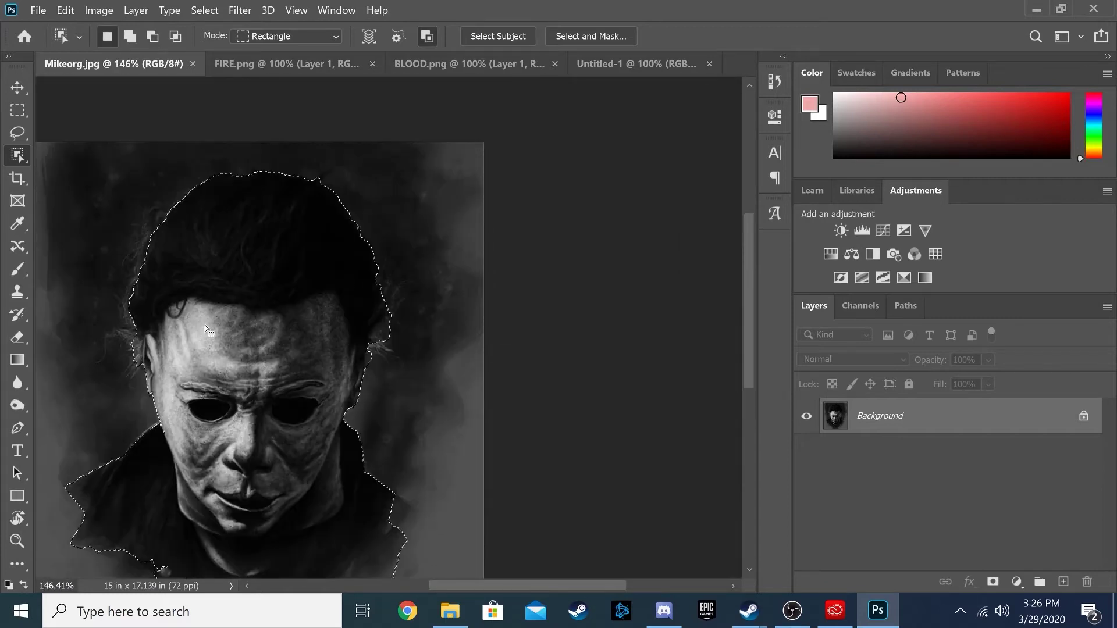
{"action": "scroll", "coordinate": [206, 330], "scroll_direction": "up", "scroll_amount": 1}
{"action": "scroll", "coordinate": [358, 368], "scroll_direction": "up", "scroll_amount": 5, "text": "alt"}
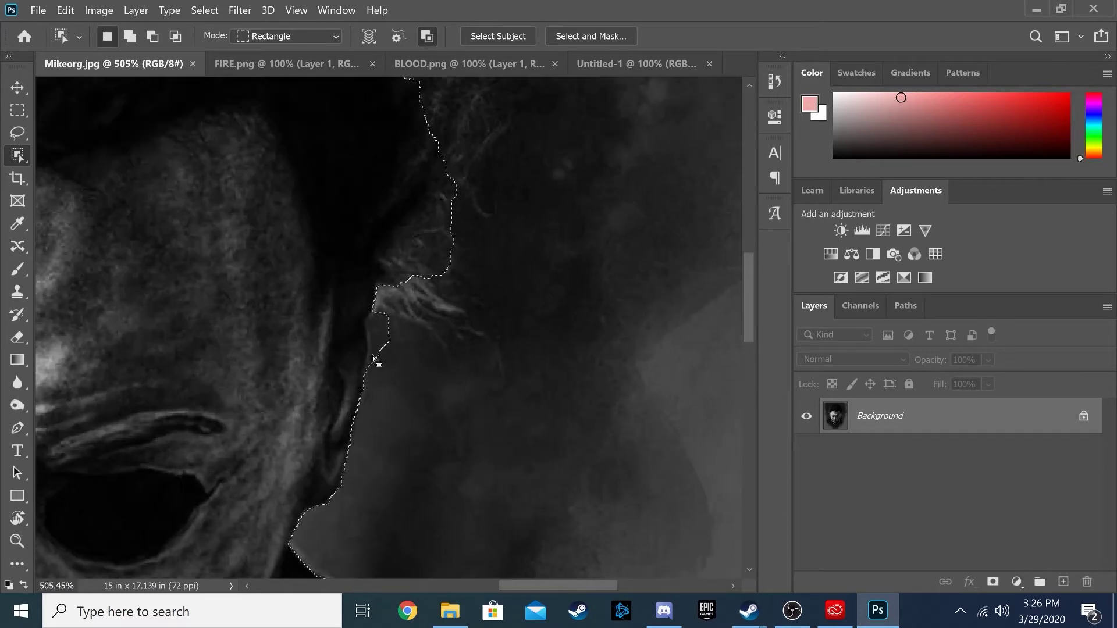
- Refine the selection edges at the neck, hair and collar with the Lasso
{"action": "left_click", "coordinate": [20, 132]}
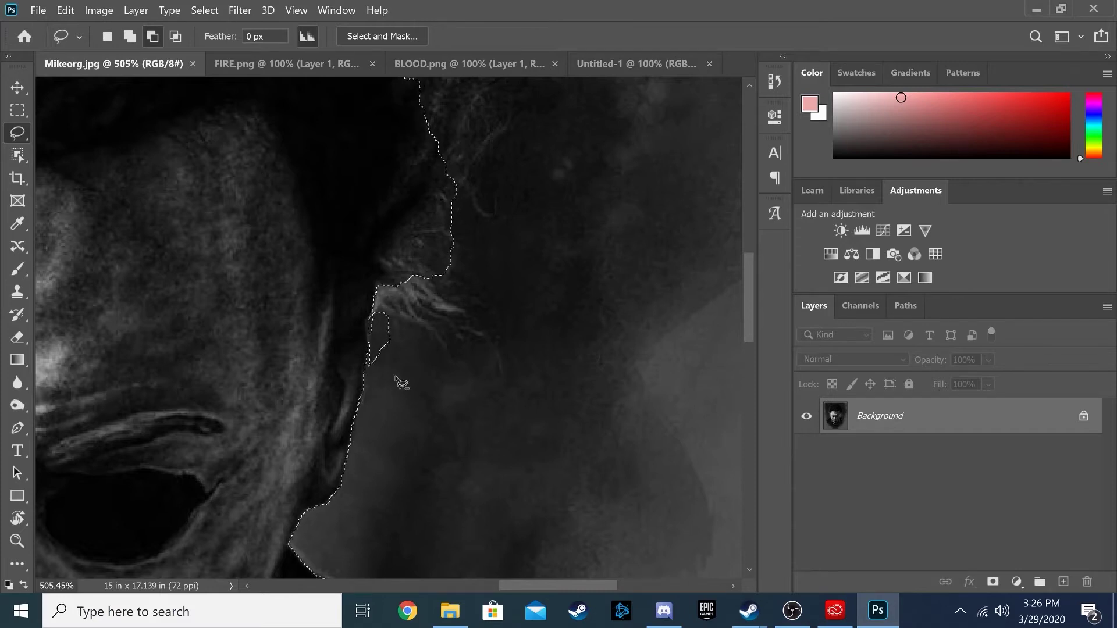
{"action": "left_click_drag", "start_coordinate": [393, 319], "coordinate": [381, 368]}
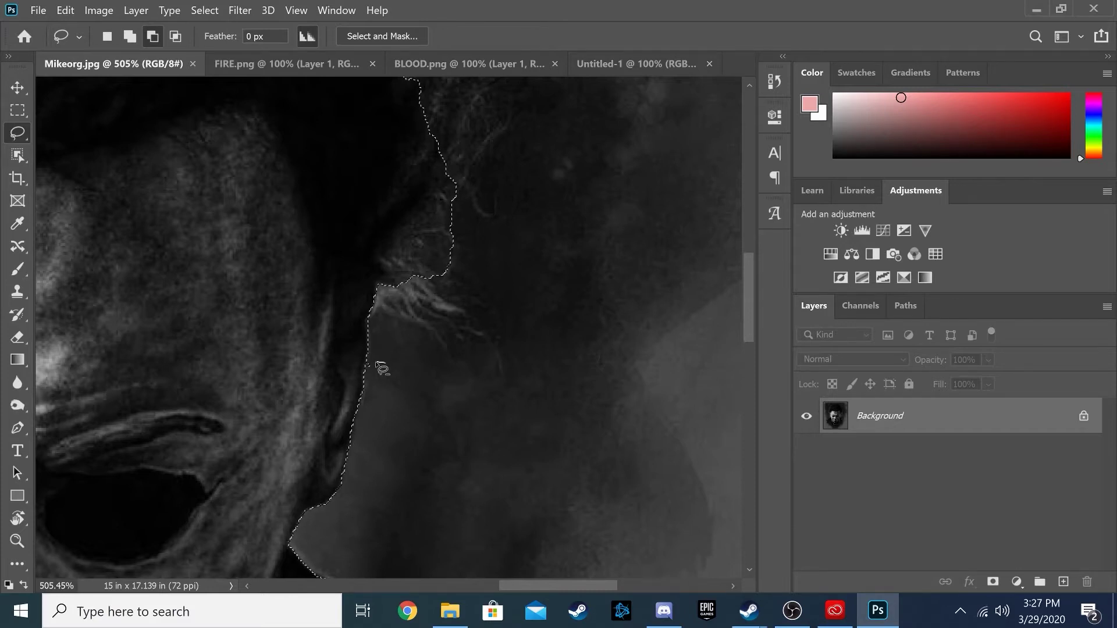
{"action": "scroll", "coordinate": [468, 364], "scroll_direction": "down", "scroll_amount": 1}
{"action": "scroll", "coordinate": [472, 358], "scroll_direction": "down", "scroll_amount": 5, "text": "alt"}
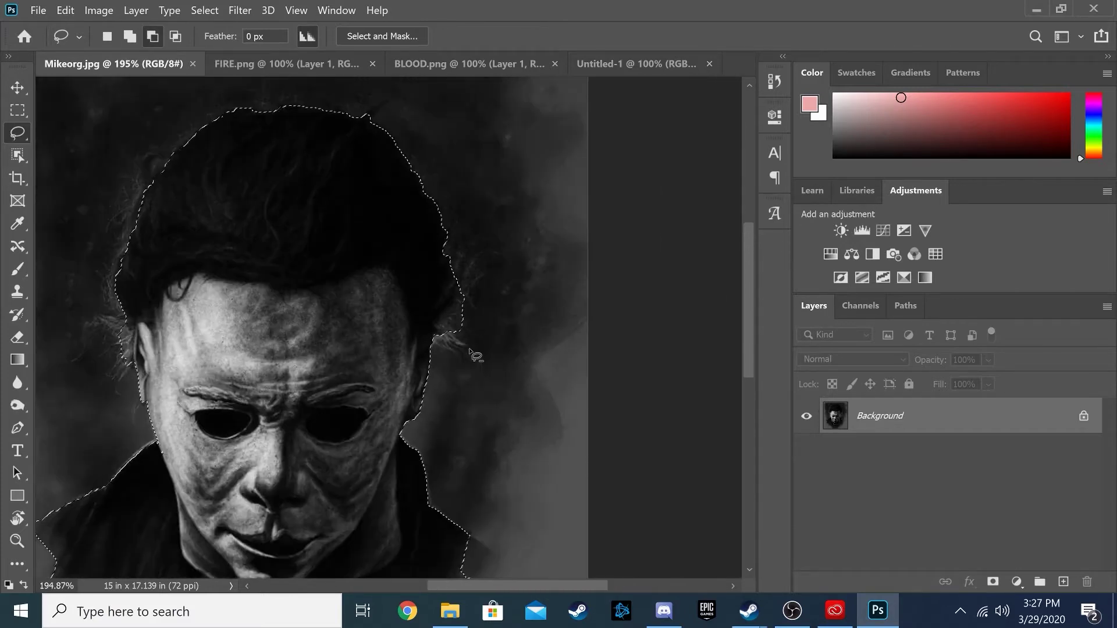
{"action": "scroll", "coordinate": [472, 355], "scroll_direction": "up", "scroll_amount": 4, "text": "alt"}
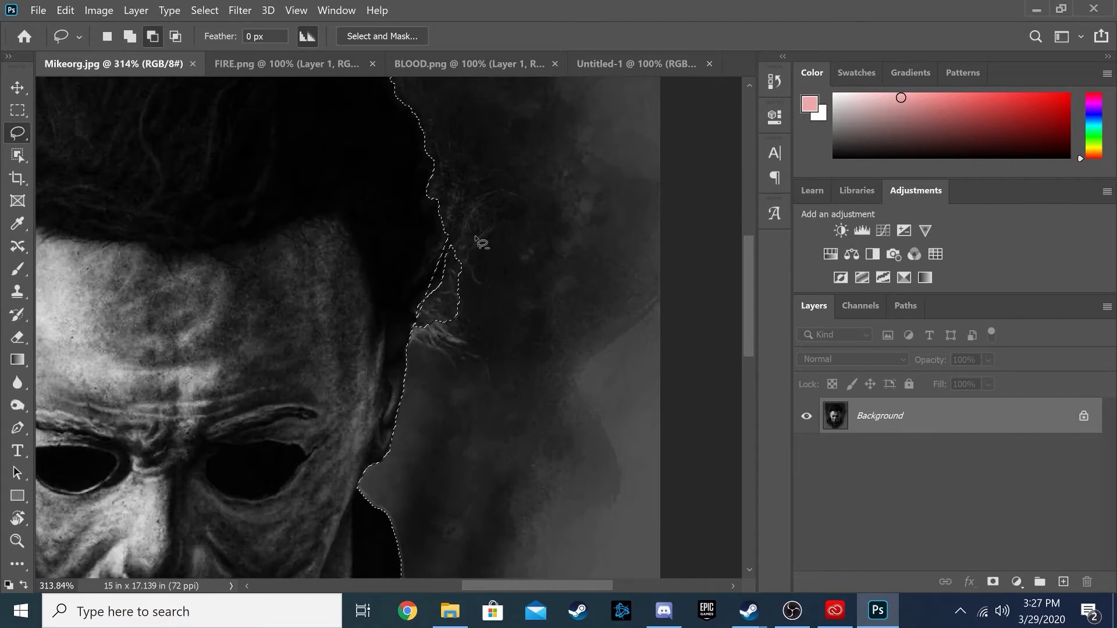
{"action": "left_click_drag", "start_coordinate": [489, 248], "coordinate": [420, 329]}
{"action": "mouse_move", "coordinate": [487, 282]}
{"action": "left_mouse_down"}
{"action": "mouse_move", "coordinate": [435, 295]}
{"action": "mouse_move", "coordinate": [455, 298]}
{"action": "left_mouse_up"}
{"action": "scroll", "coordinate": [478, 342], "scroll_direction": "down", "scroll_amount": 5, "text": "alt"}
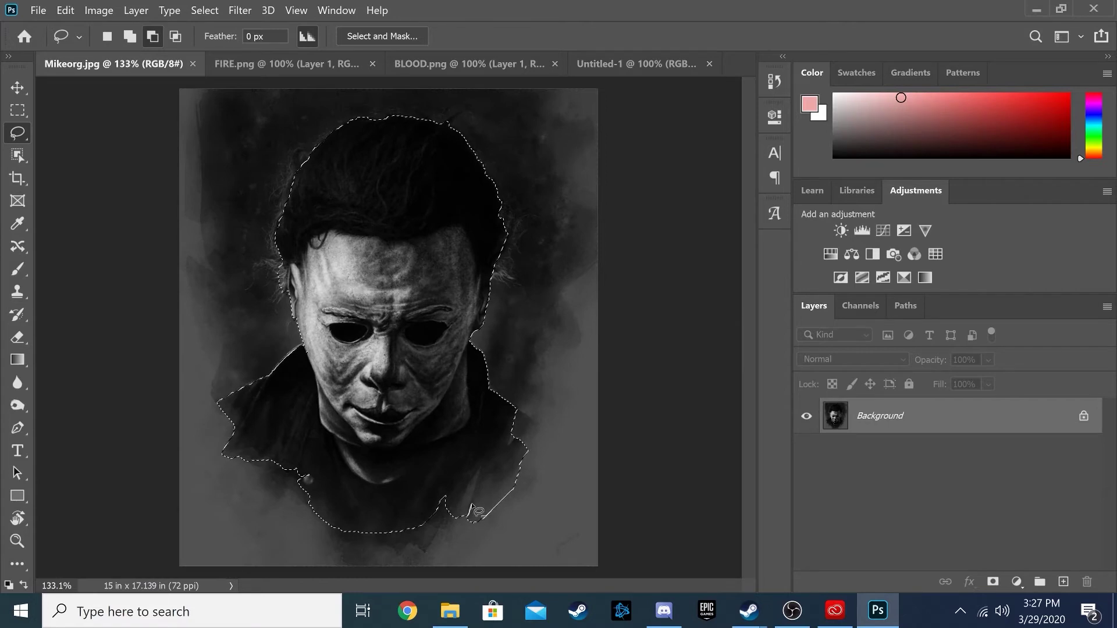
{"action": "left_click_drag", "start_coordinate": [481, 524], "coordinate": [511, 445]}
{"action": "key", "text": "shift"}
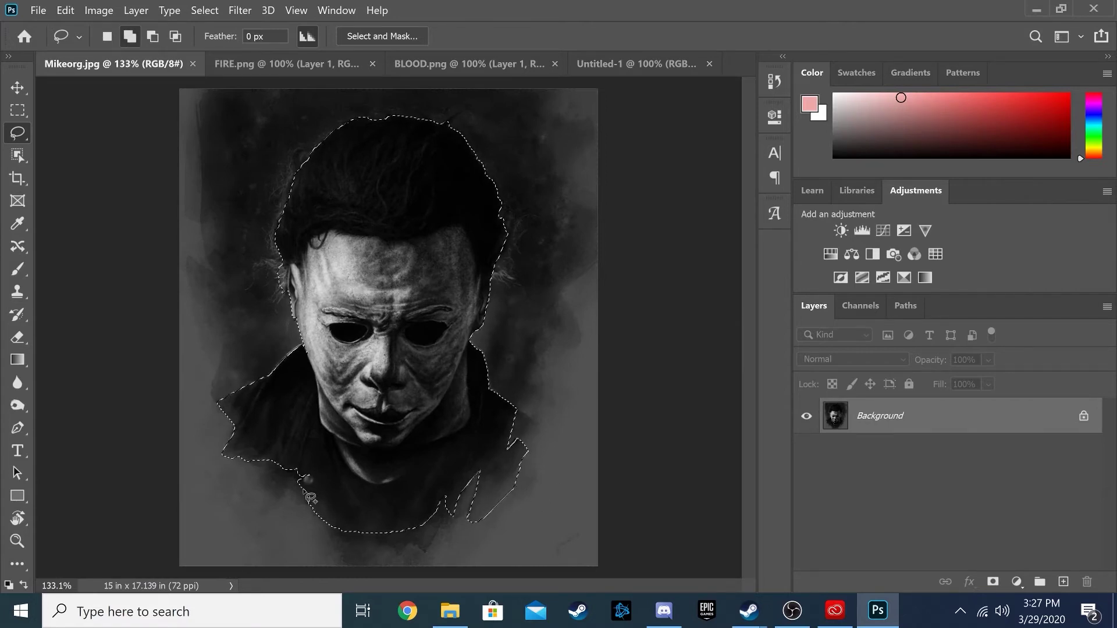
{"action": "left_click_drag", "start_coordinate": [289, 477], "coordinate": [294, 479]}
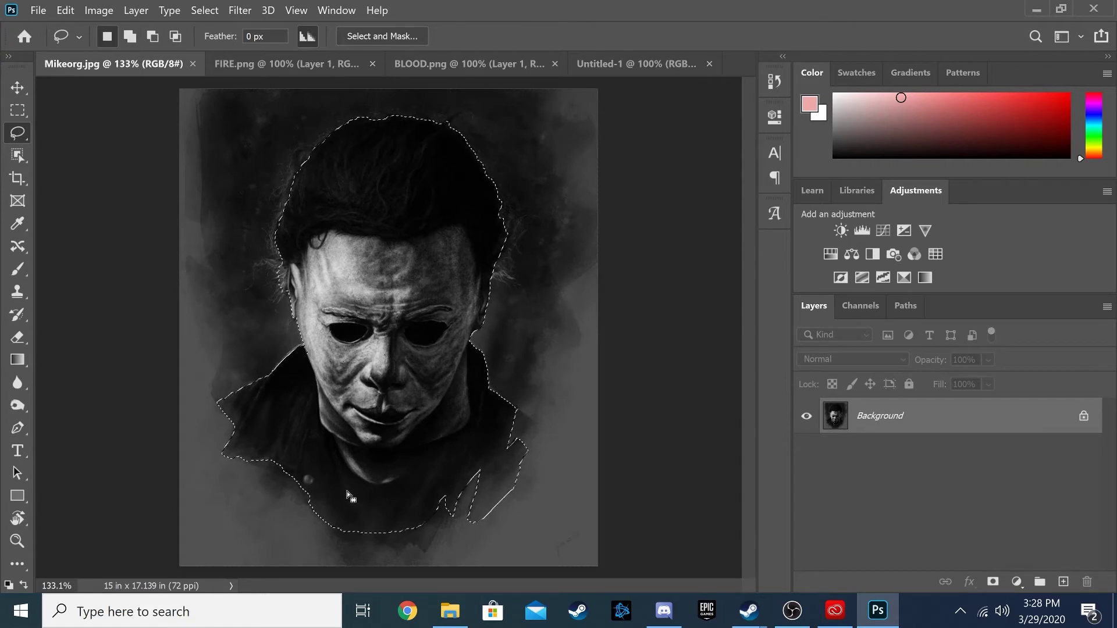
- Move the cut-out figure into the poster, shrink it to about 70% and centre it
{"action": "left_click", "coordinate": [17, 87]}
{"action": "left_click_drag", "start_coordinate": [471, 483], "coordinate": [469, 370]}
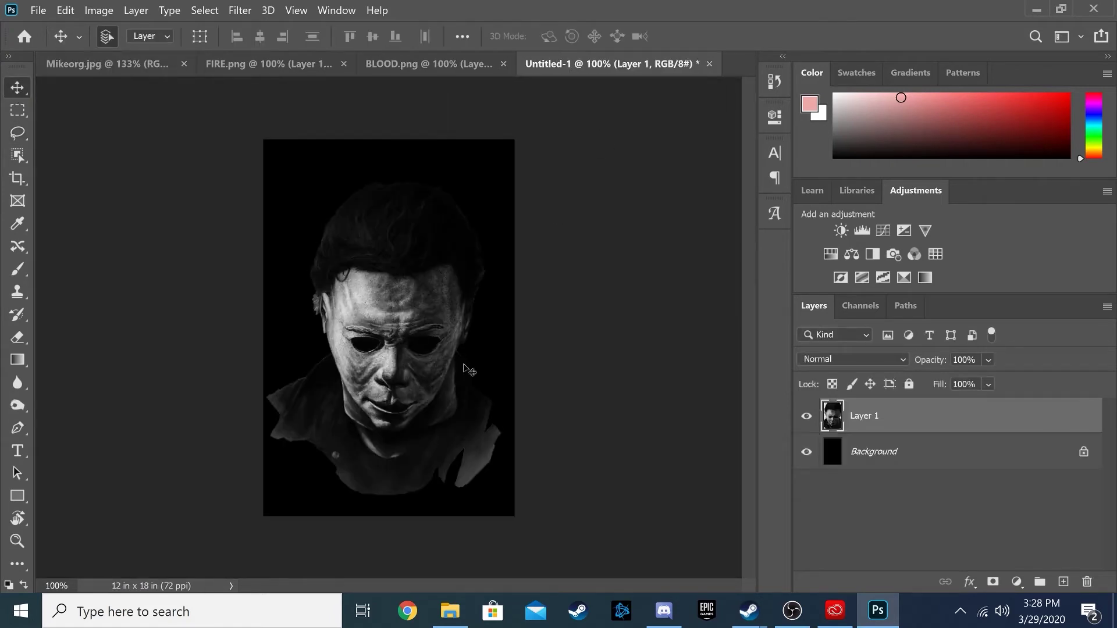
{"action": "key", "text": "ctrl+t"}
{"action": "left_click_drag", "start_coordinate": [506, 498], "coordinate": [439, 395]}
{"action": "left_click_drag", "start_coordinate": [400, 261], "coordinate": [439, 250]}
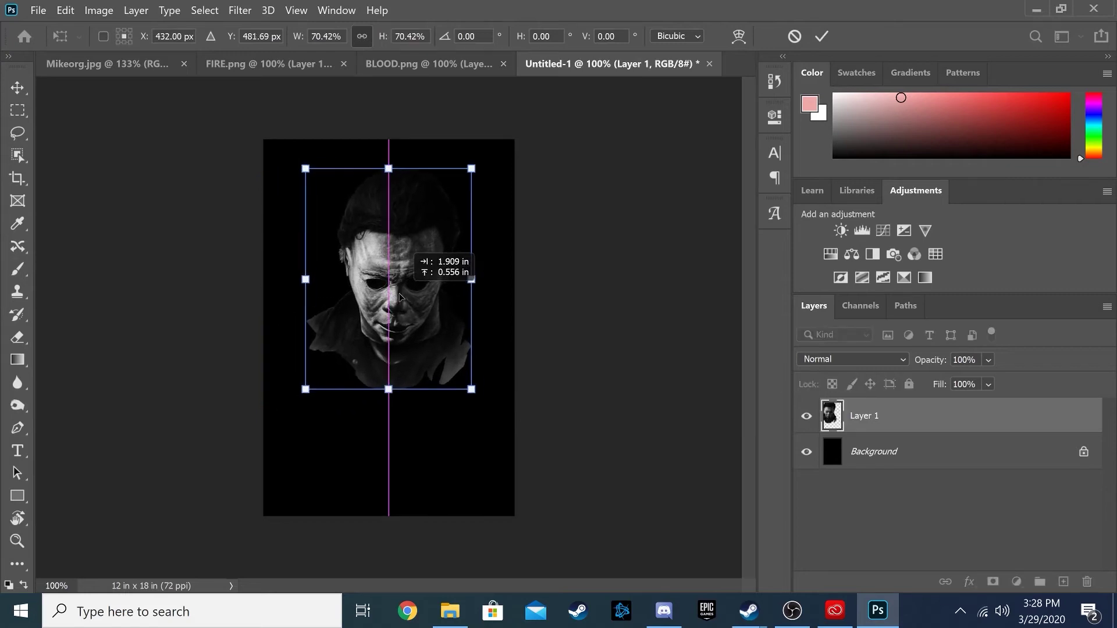
- Bring the FIRE.png flames into the poster and stretch them across the bottom
{"action": "left_click", "coordinate": [256, 64]}
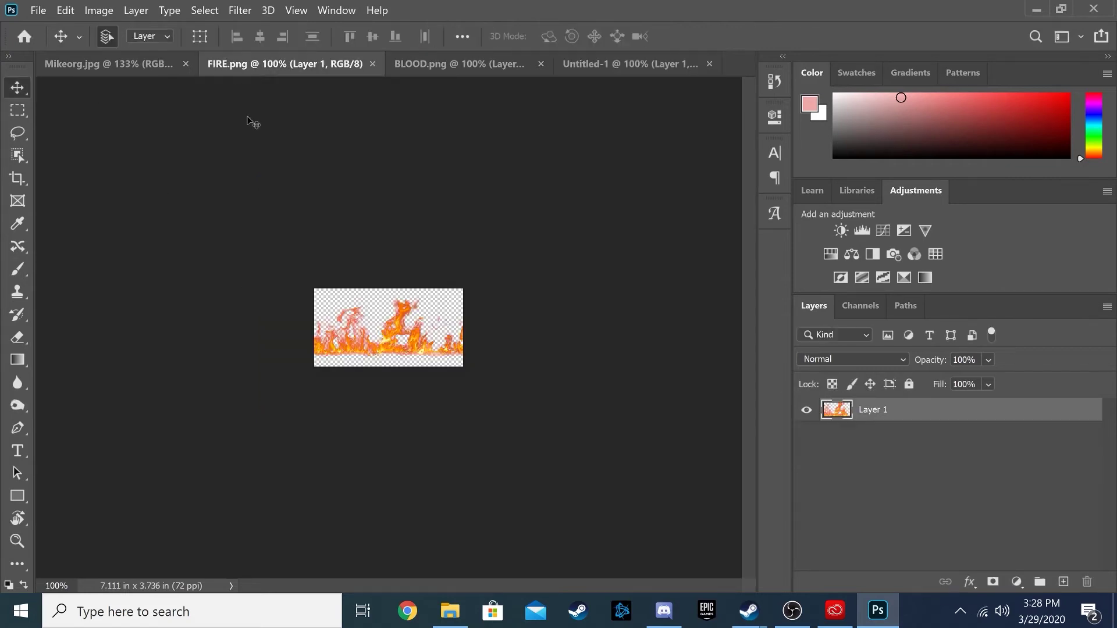
{"action": "key", "text": "m"}
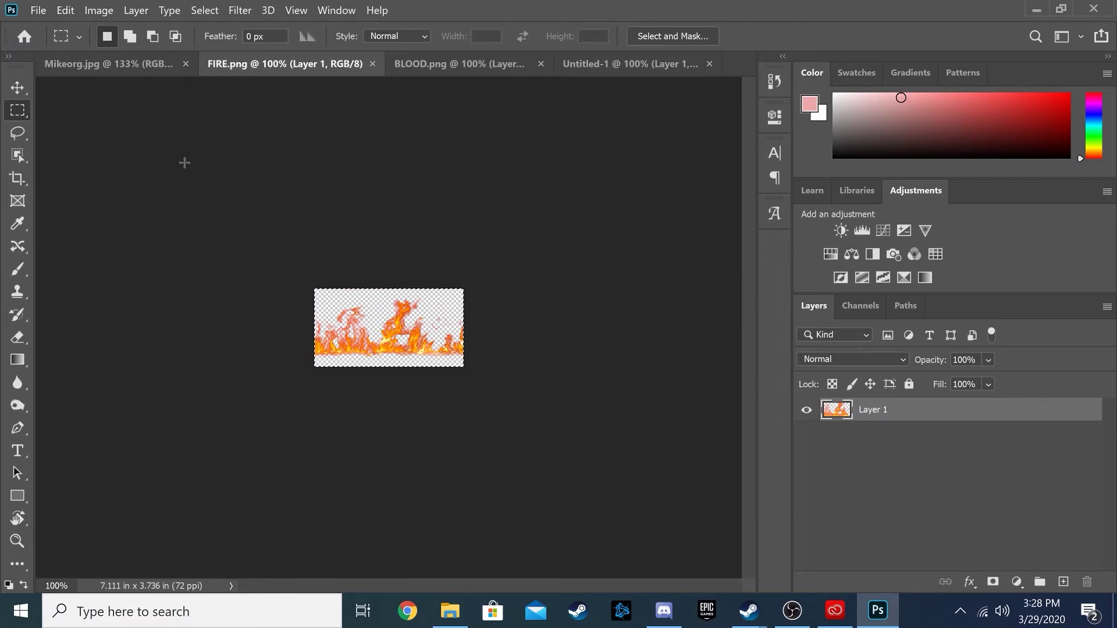
{"action": "key", "text": "v"}
{"action": "left_click_drag", "start_coordinate": [389, 328], "coordinate": [407, 497]}
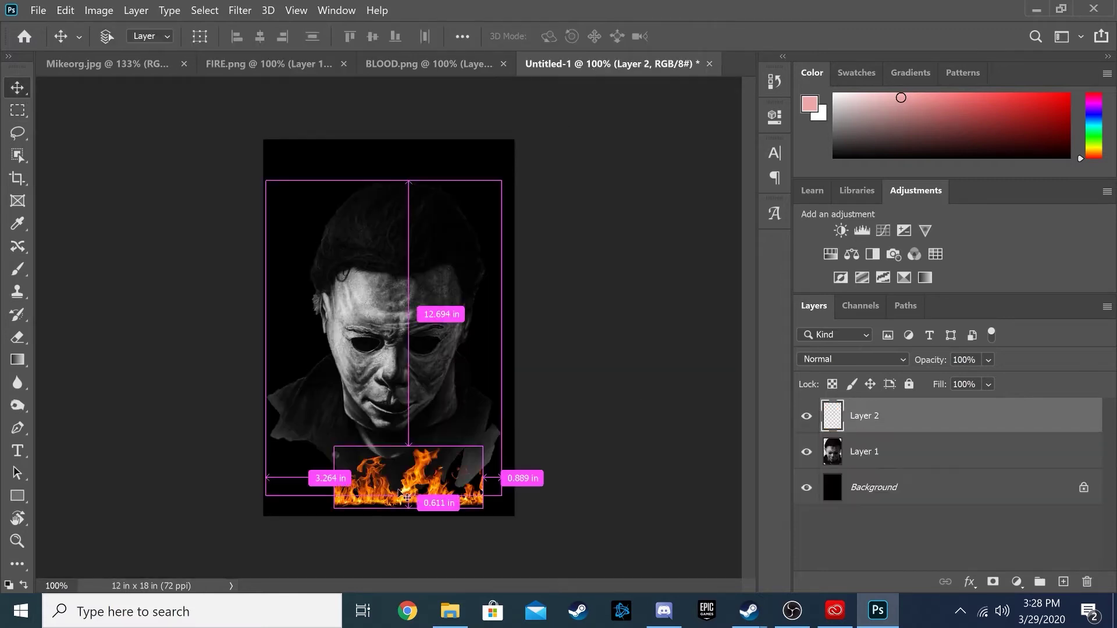
{"action": "key", "text": "ctrl+t"}
{"action": "left_click_drag", "start_coordinate": [487, 449], "coordinate": [544, 432]}
{"action": "left_click_drag", "start_coordinate": [332, 519], "coordinate": [217, 544]}
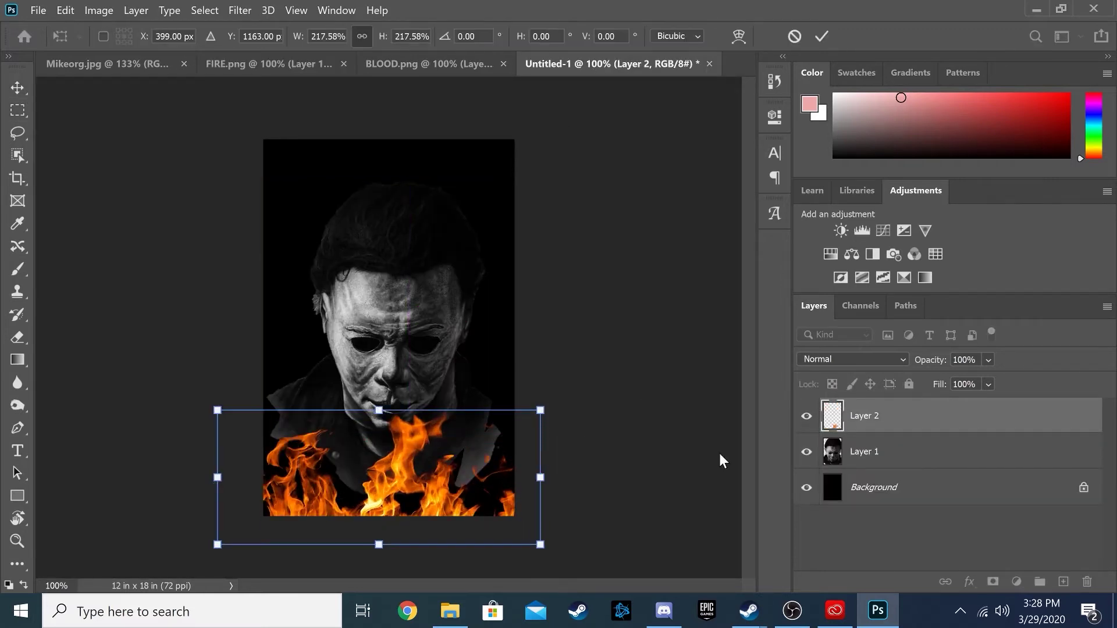
{"action": "key", "text": "Return"}
- Shrink the masked face to about 67% and centre it above the flames
{"action": "left_click", "coordinate": [865, 451]}
{"action": "key", "text": "ctrl+t"}
{"action": "left_click_drag", "start_coordinate": [513, 514], "coordinate": [422, 391]}
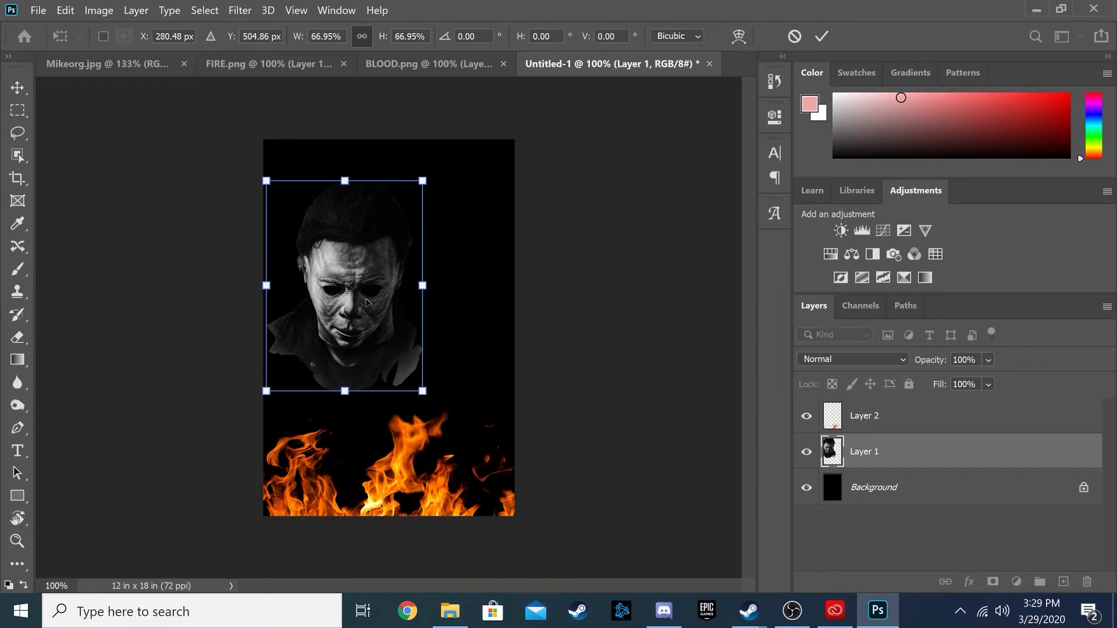
{"action": "left_click_drag", "start_coordinate": [368, 302], "coordinate": [410, 279]}
{"action": "key", "text": "Return"}
{"action": "left_click", "coordinate": [846, 423]}
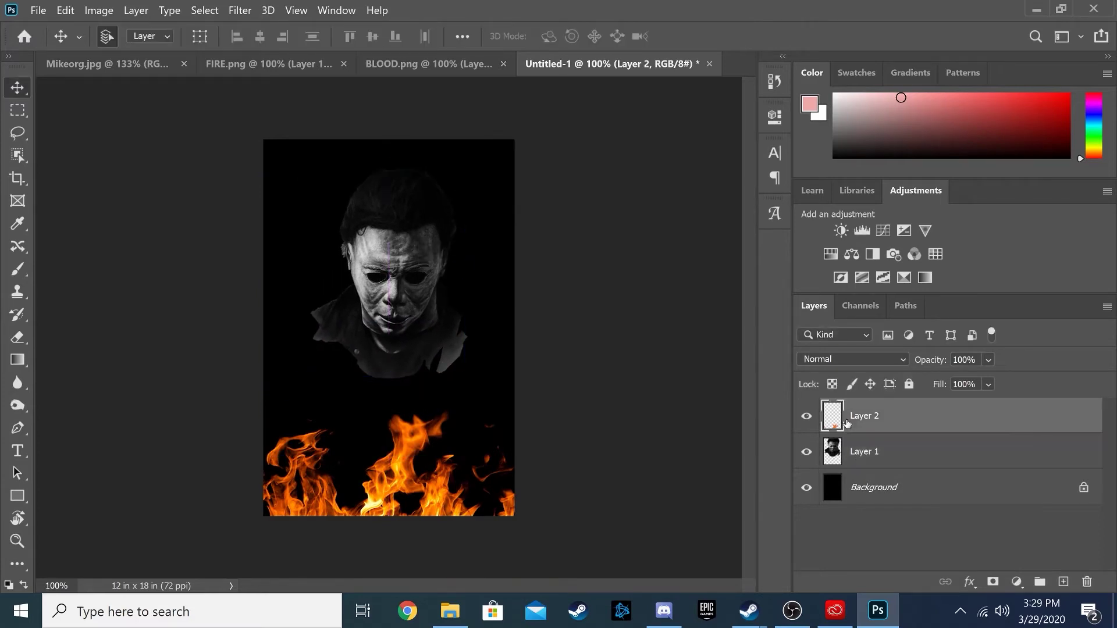
{"action": "left_click", "coordinate": [408, 64]}
- Place the BLOOD.png splatter beneath the face layer and enlarge it across the poster
{"action": "left_click_drag", "start_coordinate": [373, 303], "coordinate": [372, 262]}
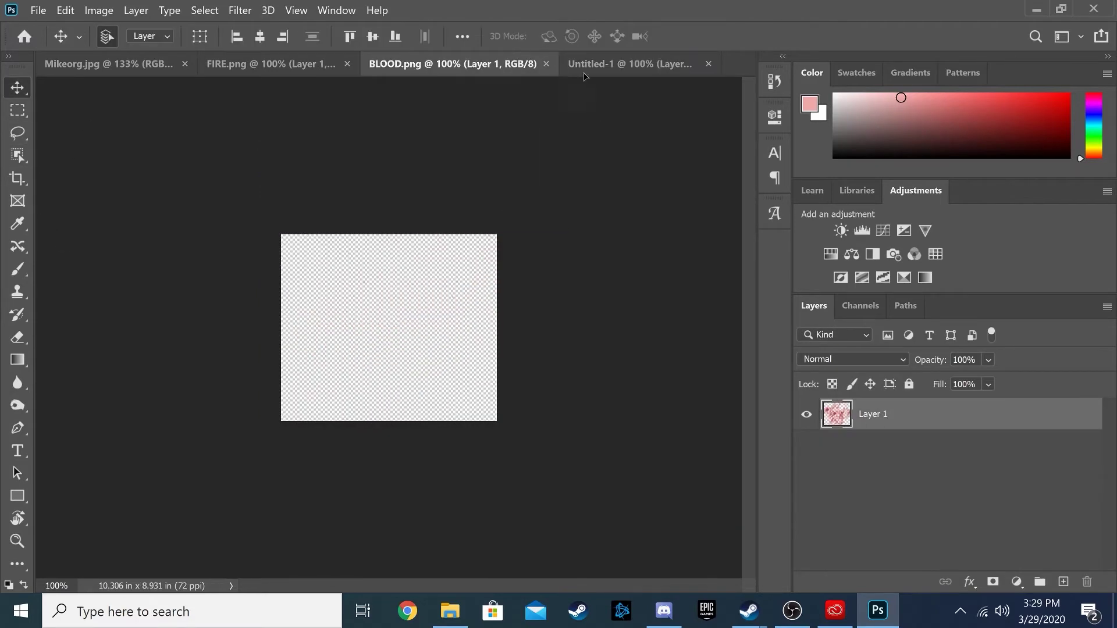
{"action": "left_click_drag", "start_coordinate": [855, 415], "coordinate": [856, 504]}
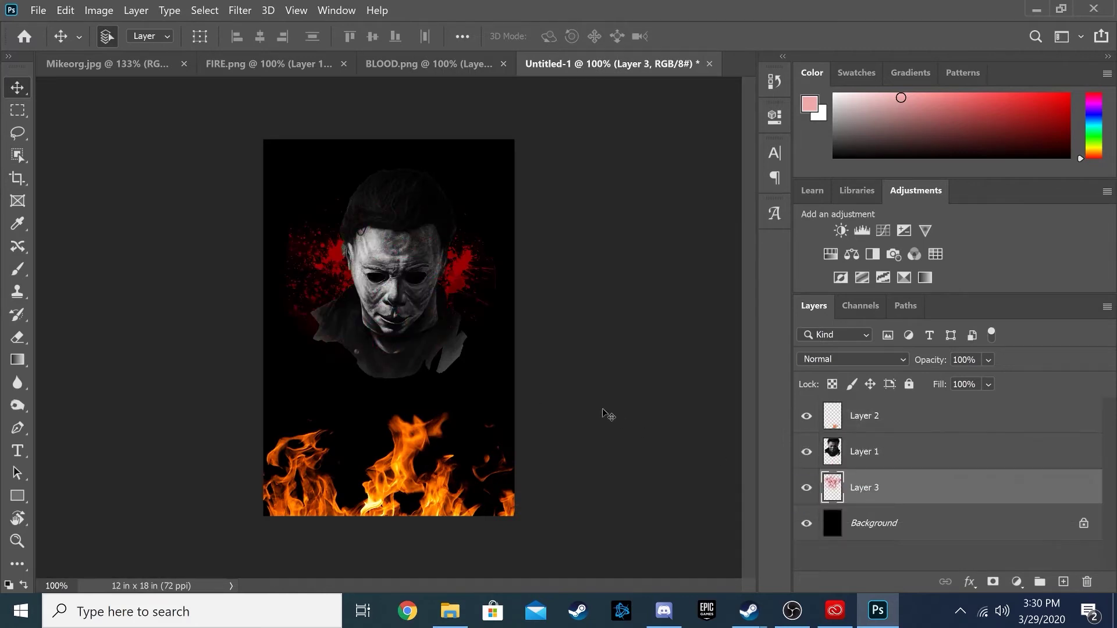
{"action": "key", "text": "ctrl+t"}
{"action": "mouse_move", "coordinate": [499, 334]}
{"action": "left_mouse_down"}
{"action": "mouse_move", "coordinate": [655, 476]}
{"action": "mouse_move", "coordinate": [644, 467]}
{"action": "left_mouse_up"}
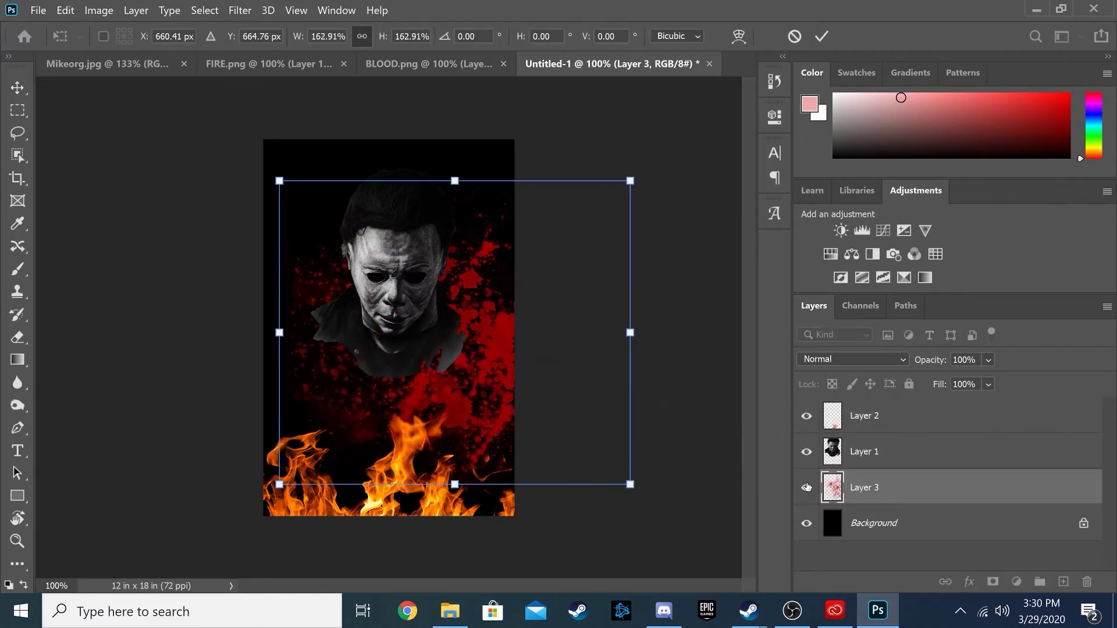
{"action": "key", "text": "Return"}
- Duplicate the blood splatter layer
{"action": "right_click", "coordinate": [867, 494]}
{"action": "left_click", "coordinate": [640, 93]}
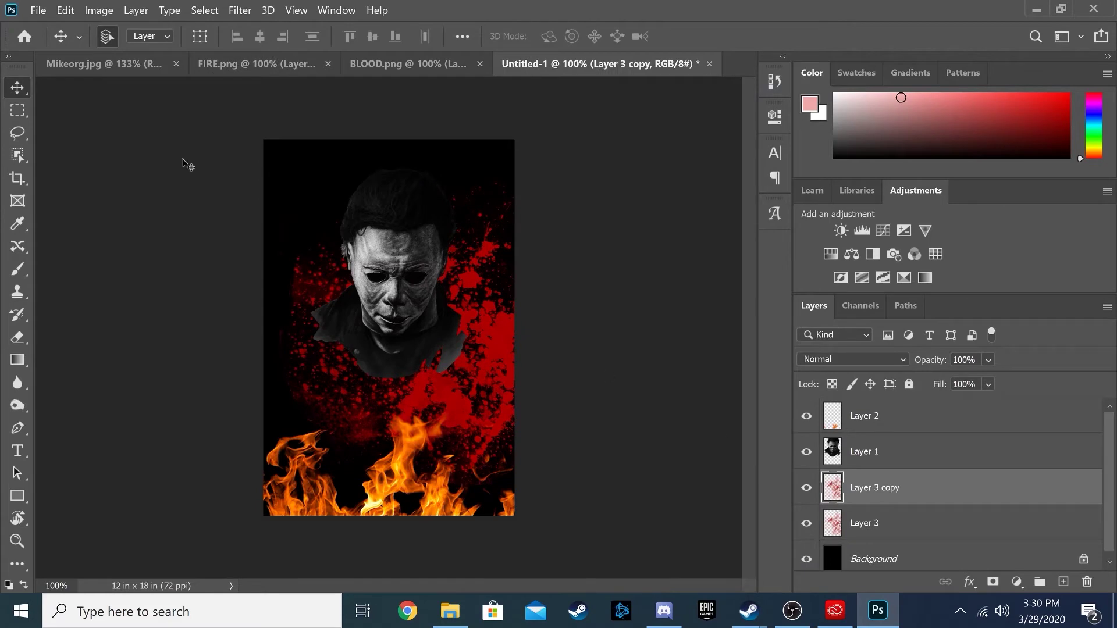
{"action": "left_click", "coordinate": [401, 280]}
{"action": "left_click", "coordinate": [849, 486]}
{"action": "left_click", "coordinate": [17, 110]}
{"action": "left_click_drag", "start_coordinate": [265, 141], "coordinate": [590, 457]}
{"action": "right_click", "coordinate": [663, 174]}
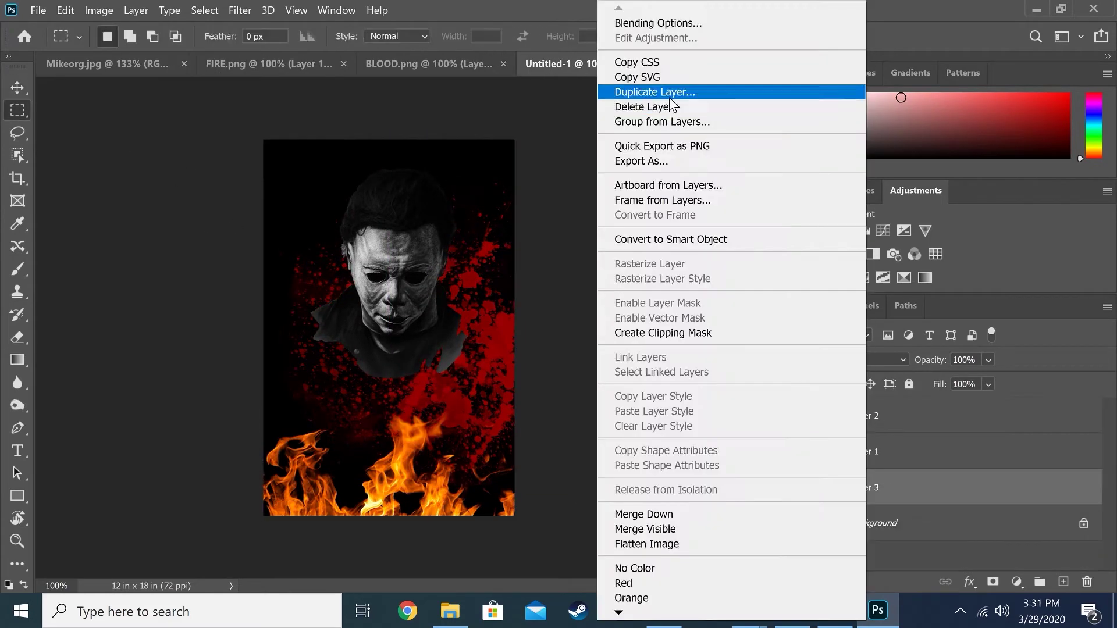
{"action": "key", "text": "Escape"}
{"action": "left_click", "coordinate": [18, 87]}
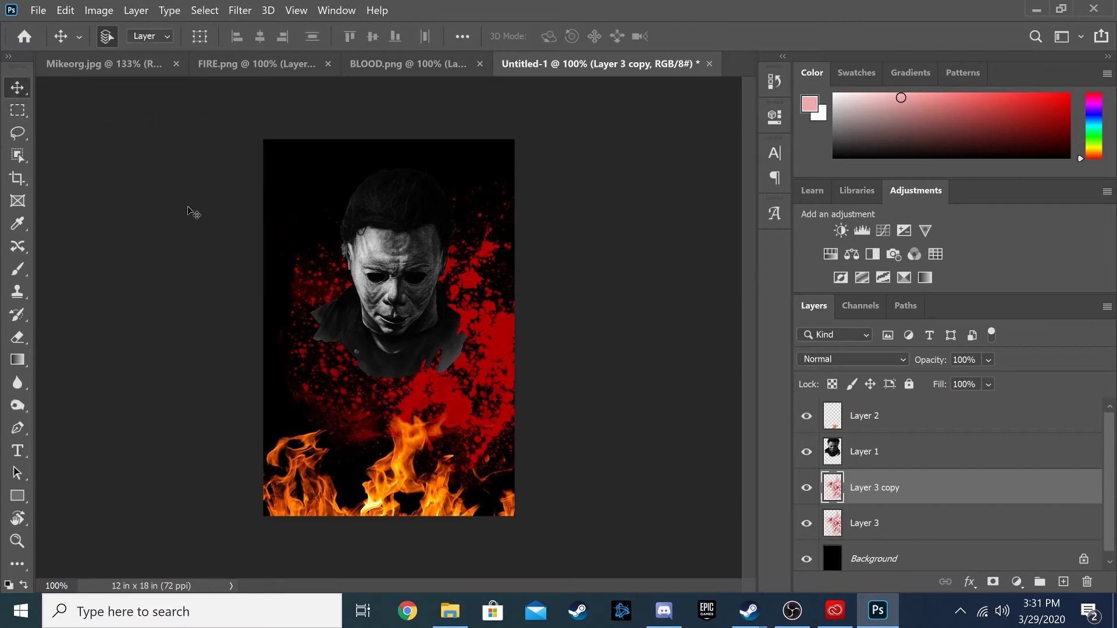
- Shift the duplicate splatter up-left and the original splatter down-right
{"action": "key", "text": "ctrl+t"}
{"action": "mouse_move", "coordinate": [566, 350]}
{"action": "left_mouse_down"}
{"action": "mouse_move", "coordinate": [494, 259]}
{"action": "mouse_move", "coordinate": [514, 211]}
{"action": "left_mouse_up"}
{"action": "key", "text": "Return"}
{"action": "left_click", "coordinate": [865, 523]}
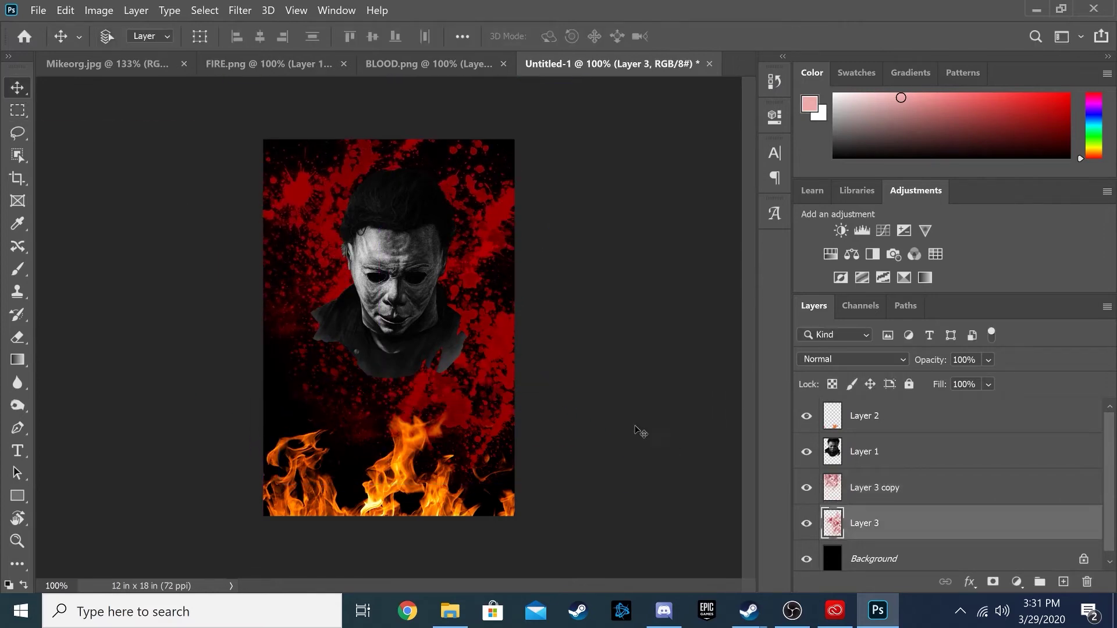
{"action": "key", "text": "ctrl+t"}
{"action": "left_click_drag", "start_coordinate": [504, 388], "coordinate": [537, 480]}
{"action": "key", "text": "Return"}
- Enlarge the masked face slightly, to about 105.56%, and nudge it up-left
{"action": "left_click", "coordinate": [865, 452]}
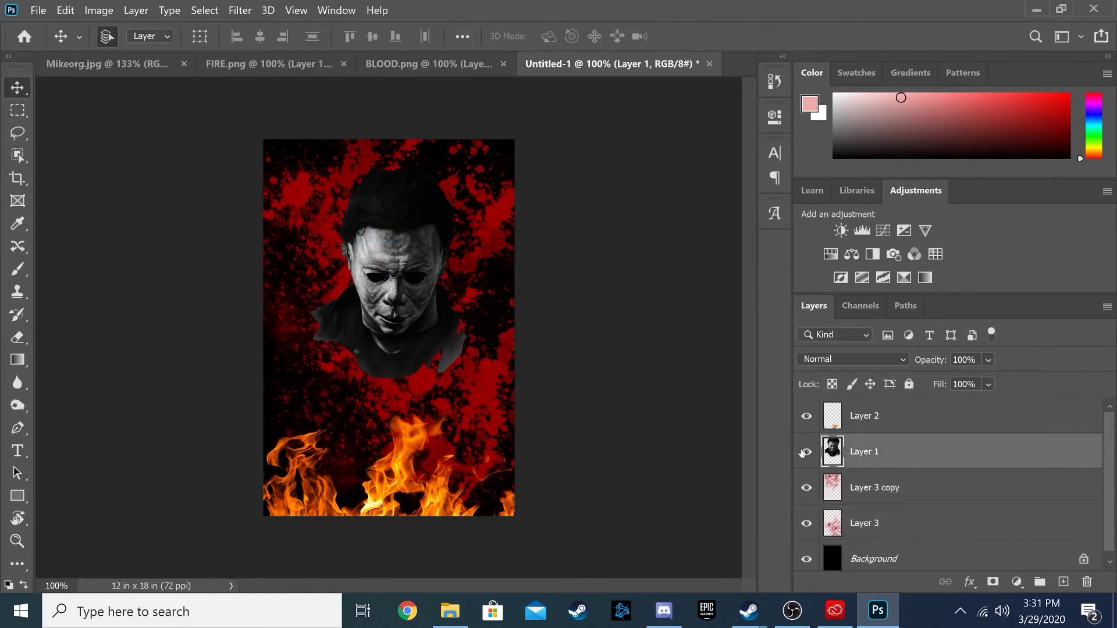
{"action": "key", "text": "ctrl+t"}
{"action": "left_click_drag", "start_coordinate": [473, 365], "coordinate": [475, 389]}
{"action": "left_click_drag", "start_coordinate": [416, 309], "coordinate": [413, 298]}
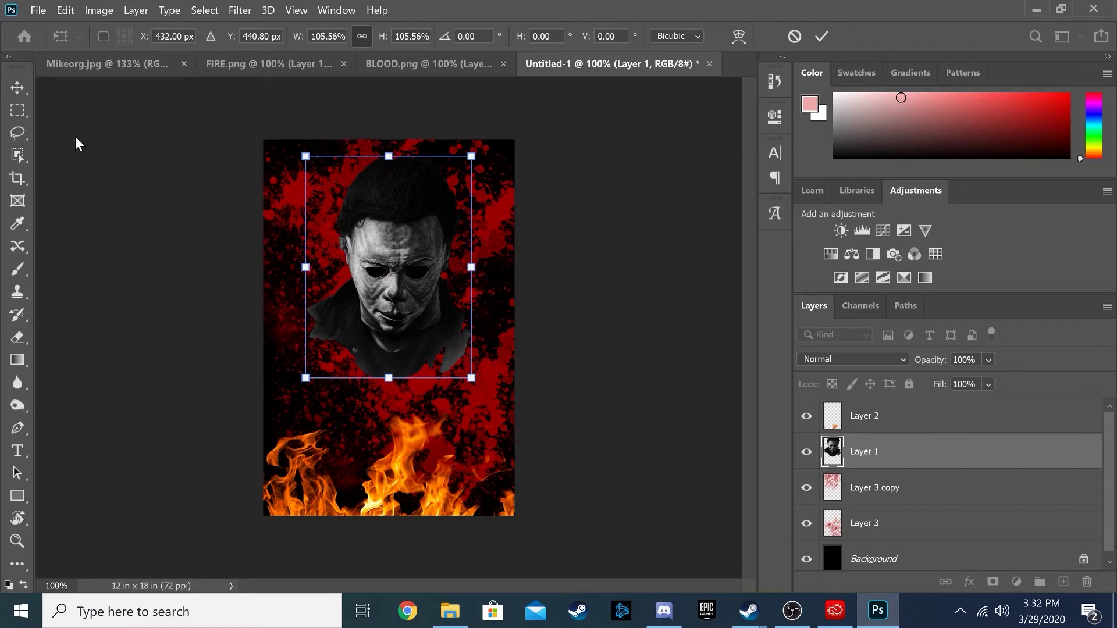
- Enlarge the flames to about 206% and raise them into the lower poster
{"action": "key", "text": "Return"}
{"action": "key", "text": "alt+bracketright"}
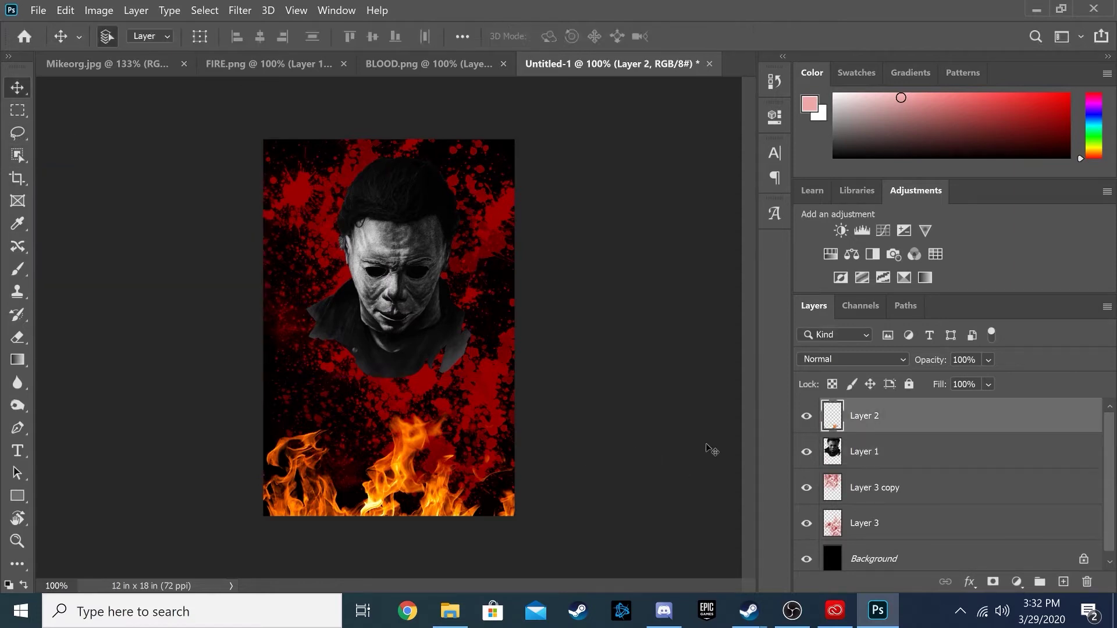
{"action": "key", "text": "ctrl+t"}
{"action": "left_click_drag", "start_coordinate": [378, 407], "coordinate": [408, 314]}
{"action": "left_click_drag", "start_coordinate": [436, 426], "coordinate": [469, 387]}
{"action": "left_click_drag", "start_coordinate": [410, 506], "coordinate": [478, 516]}
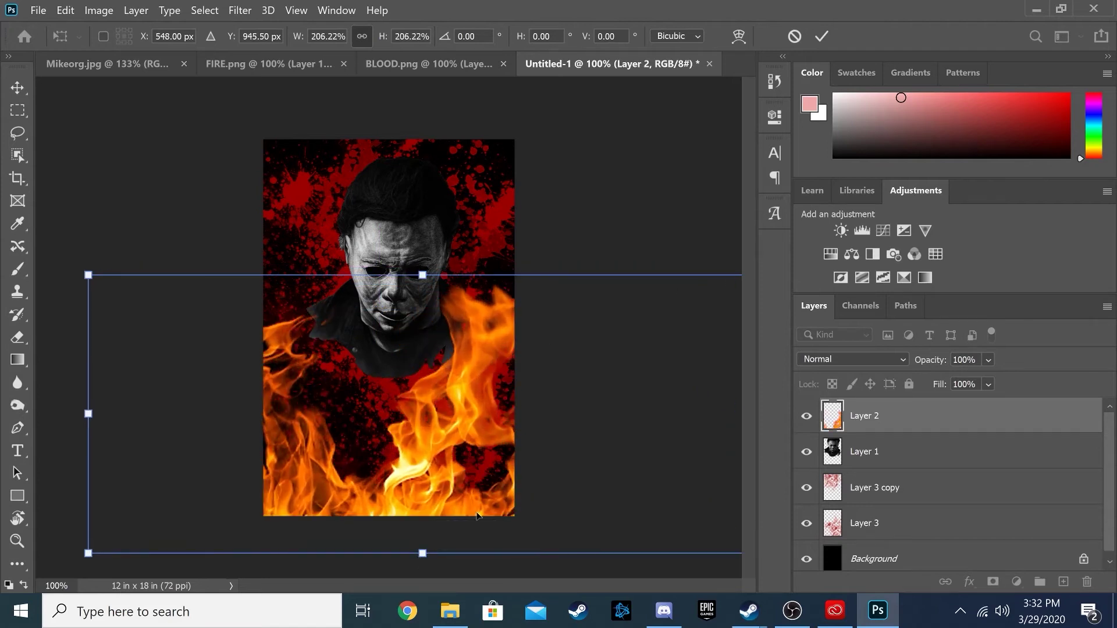
{"action": "key", "text": "Return"}
- Add an 'EVIL' title in pure red, enlarged and tilted in the lower poster
{"action": "left_click", "coordinate": [17, 451]}
{"action": "left_click", "coordinate": [348, 414]}
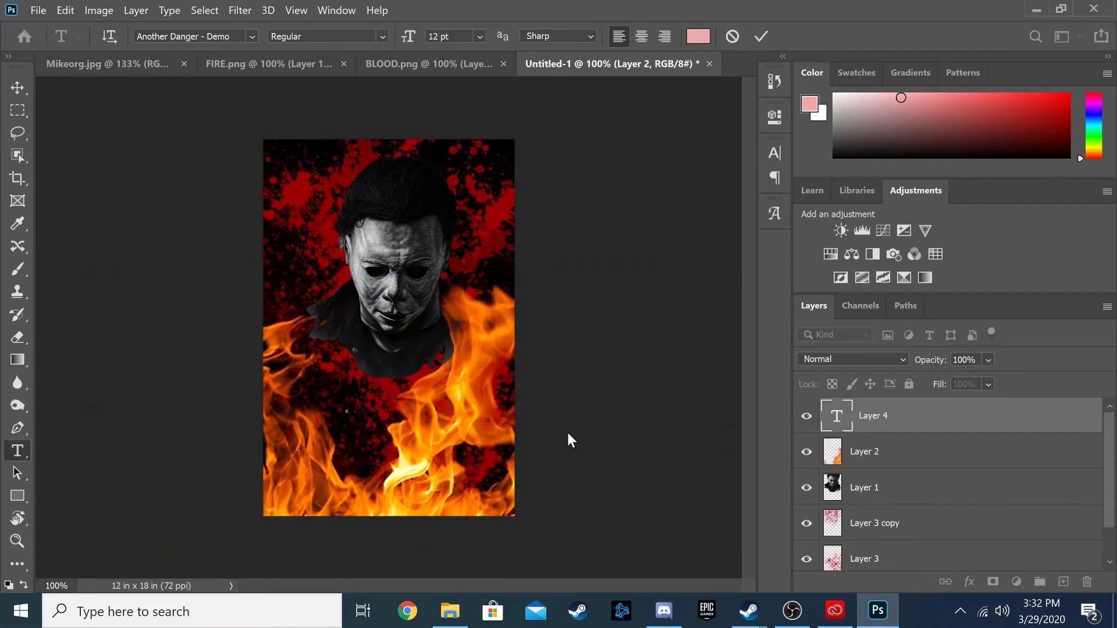
{"action": "key", "text": "ctrl+t"}
{"action": "left_click_drag", "start_coordinate": [352, 415], "coordinate": [490, 485]}
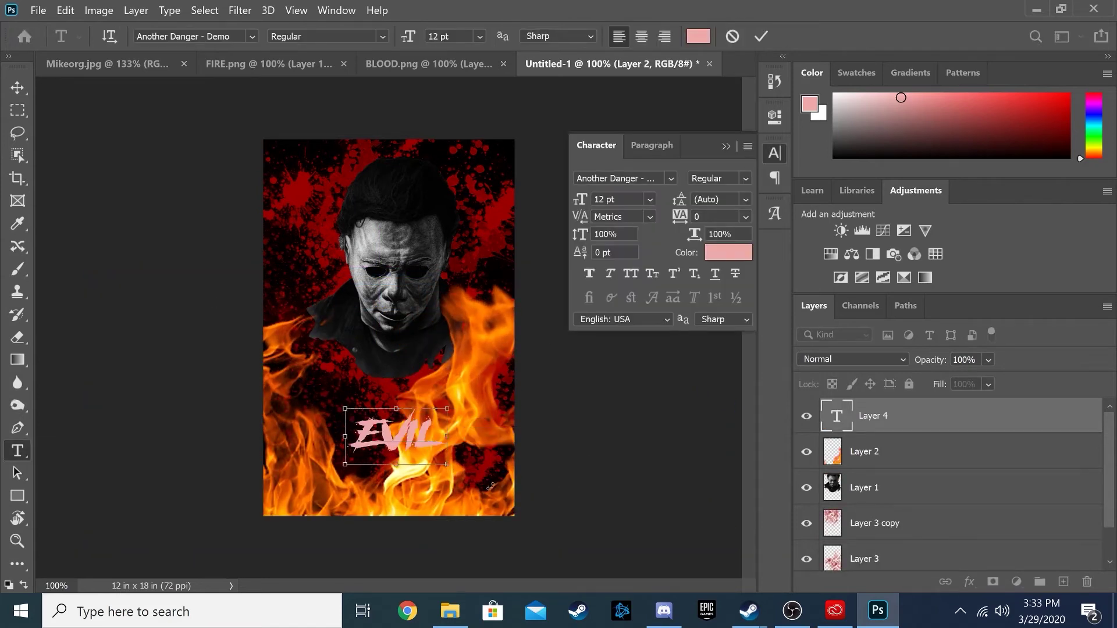
{"action": "left_click", "coordinate": [737, 258]}
{"action": "left_click", "coordinate": [558, 106]}
{"action": "left_click", "coordinate": [713, 105]}
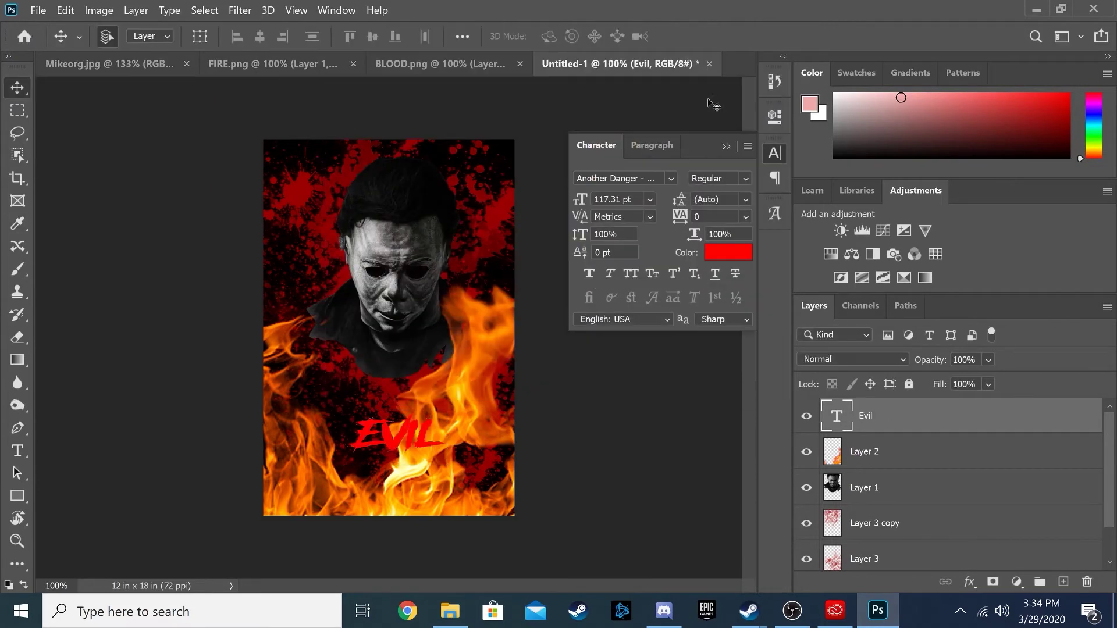
{"action": "mouse_move", "coordinate": [401, 440]}
{"action": "left_mouse_down"}
{"action": "mouse_move", "coordinate": [380, 404]}
{"action": "mouse_move", "coordinate": [475, 408]}
{"action": "mouse_move", "coordinate": [512, 390]}
{"action": "left_mouse_up"}
{"action": "key", "text": "ctrl+t"}
{"action": "left_click_drag", "start_coordinate": [407, 402], "coordinate": [403, 391]}
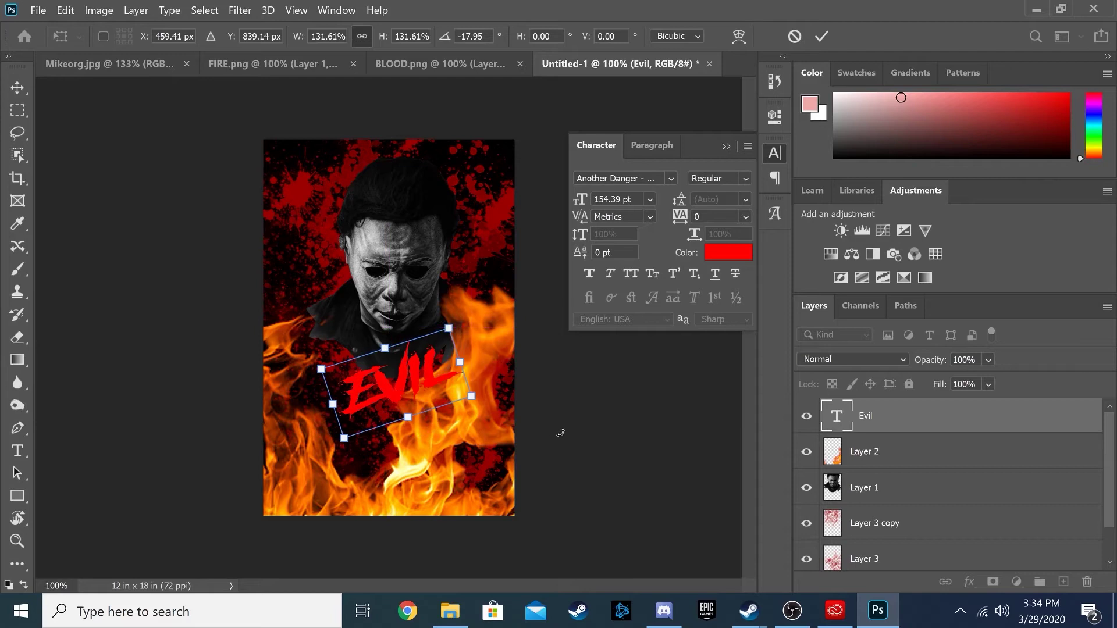
{"action": "left_click", "coordinate": [18, 450]}
- Add the tagline 'has come to your little town' and size it beneath the title
{"action": "left_click", "coordinate": [369, 447]}
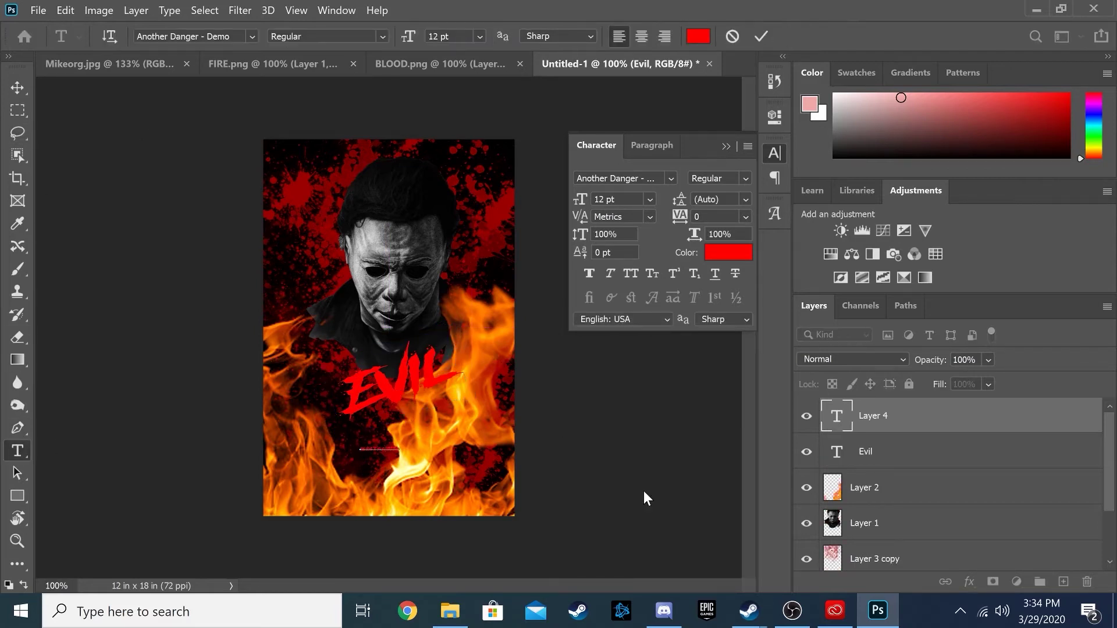
{"action": "key", "text": "ctrl+Return"}
{"action": "key", "text": "ctrl+t"}
{"action": "left_click_drag", "start_coordinate": [399, 449], "coordinate": [522, 457]}
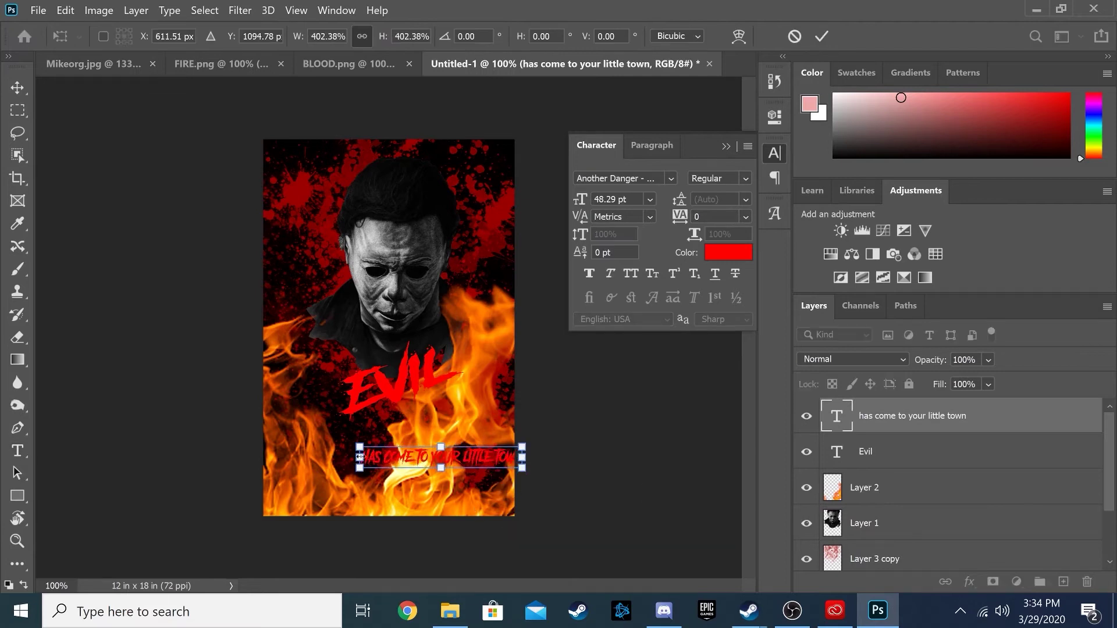
{"action": "left_click_drag", "start_coordinate": [349, 458], "coordinate": [267, 457]}
{"action": "left_click_drag", "start_coordinate": [522, 457], "coordinate": [501, 457]}
{"action": "mouse_move", "coordinate": [264, 458]}
{"action": "left_mouse_down"}
{"action": "mouse_move", "coordinate": [313, 457]}
{"action": "mouse_move", "coordinate": [308, 438]}
{"action": "left_mouse_up"}
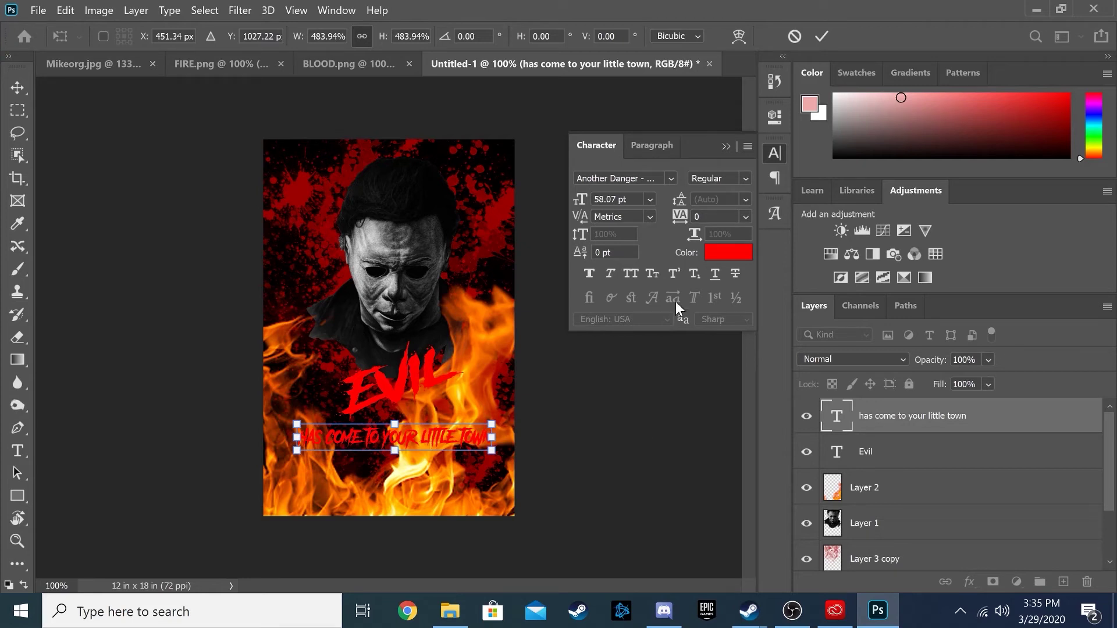
- Add a Channel Mixer above the face with Red +77, Green +200 and Blue raised
{"action": "key", "text": "Return"}
{"action": "left_click", "coordinate": [856, 521]}
{"action": "left_click", "coordinate": [914, 254]}
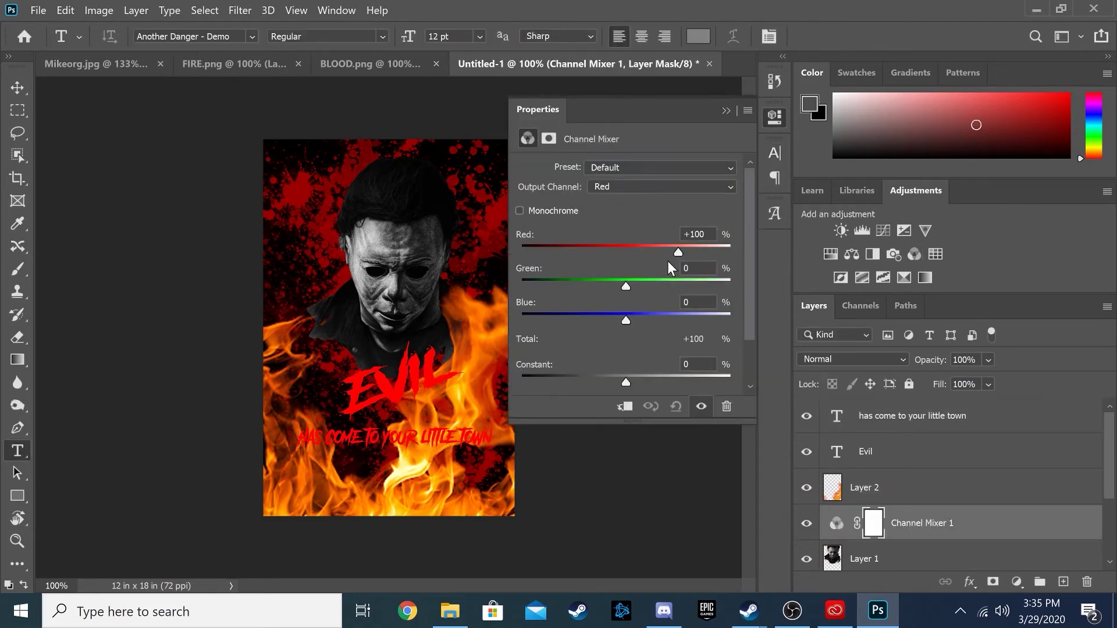
{"action": "left_click_drag", "start_coordinate": [676, 252], "coordinate": [676, 251]}
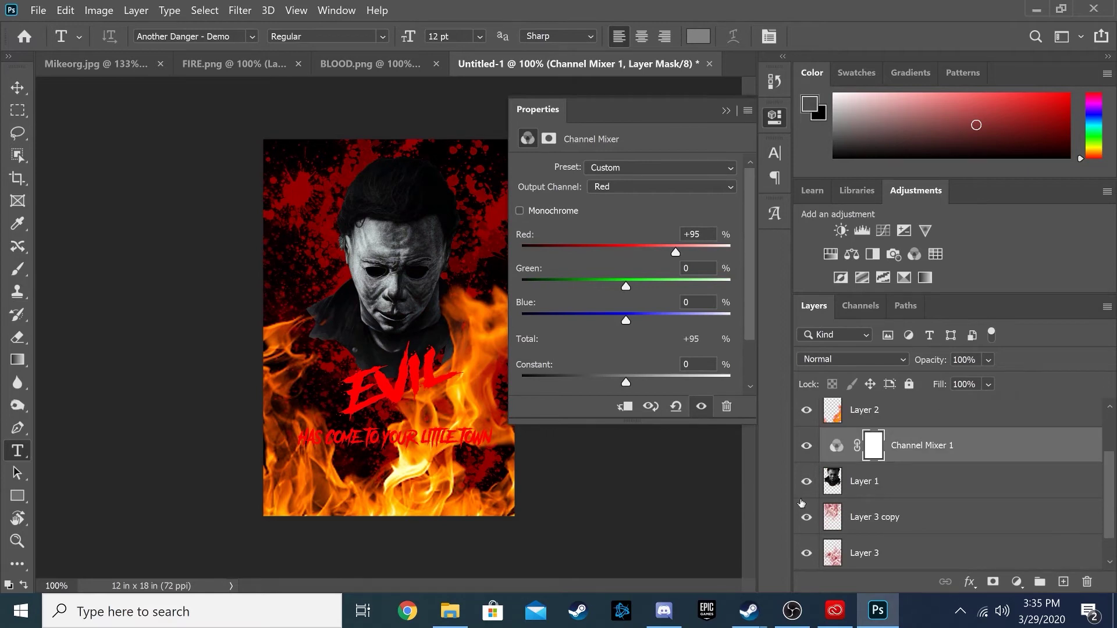
{"action": "left_click_drag", "start_coordinate": [626, 287], "coordinate": [523, 286]}
{"action": "left_click_drag", "start_coordinate": [626, 320], "coordinate": [521, 320]}
{"action": "left_click_drag", "start_coordinate": [676, 252], "coordinate": [666, 252]}
{"action": "left_click_drag", "start_coordinate": [523, 286], "coordinate": [731, 286]}
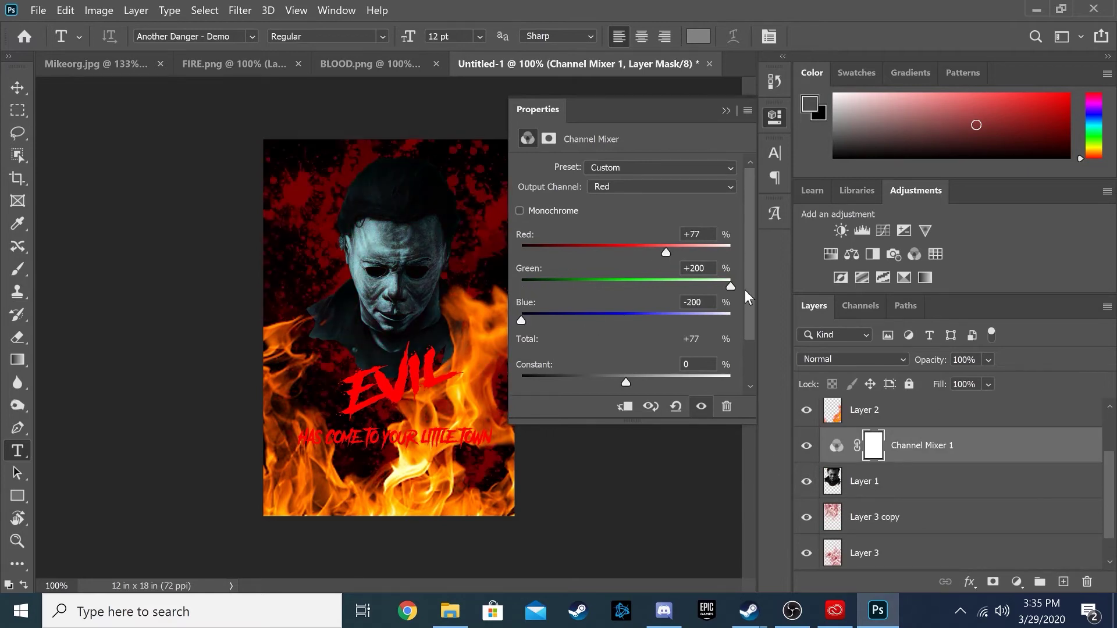
{"action": "mouse_move", "coordinate": [522, 320]}
{"action": "left_mouse_down"}
{"action": "mouse_move", "coordinate": [713, 320]}
{"action": "mouse_move", "coordinate": [542, 320]}
{"action": "mouse_move", "coordinate": [583, 314]}
{"action": "left_mouse_up"}
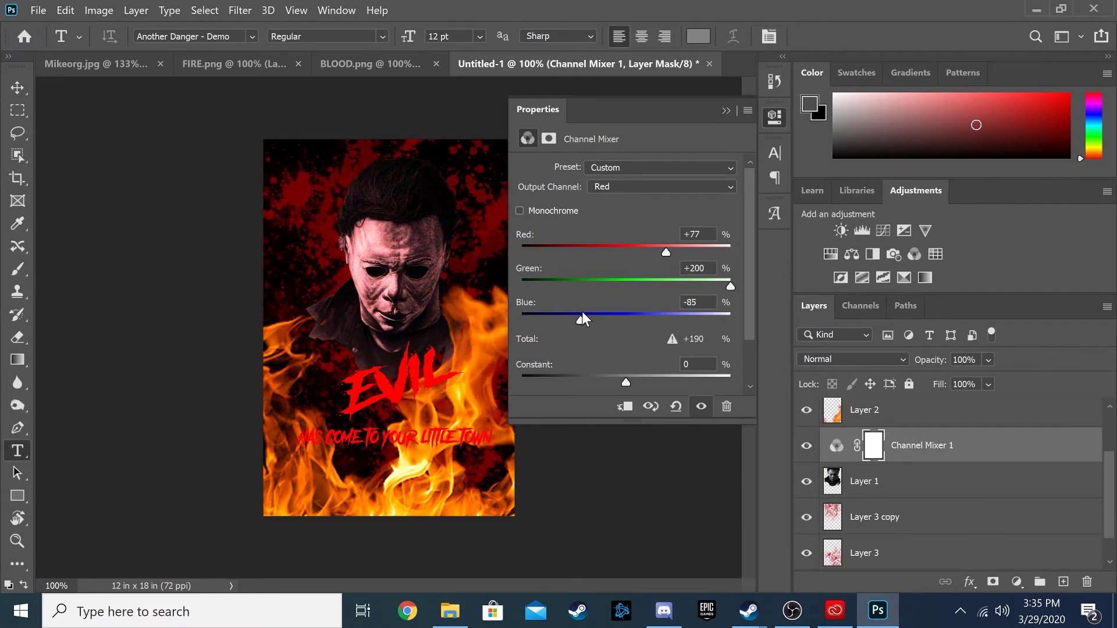
{"action": "mouse_move", "coordinate": [666, 253]}
{"action": "left_mouse_down"}
{"action": "mouse_move", "coordinate": [695, 256]}
{"action": "mouse_move", "coordinate": [670, 254]}
{"action": "left_mouse_up"}
{"action": "left_click", "coordinate": [876, 488]}
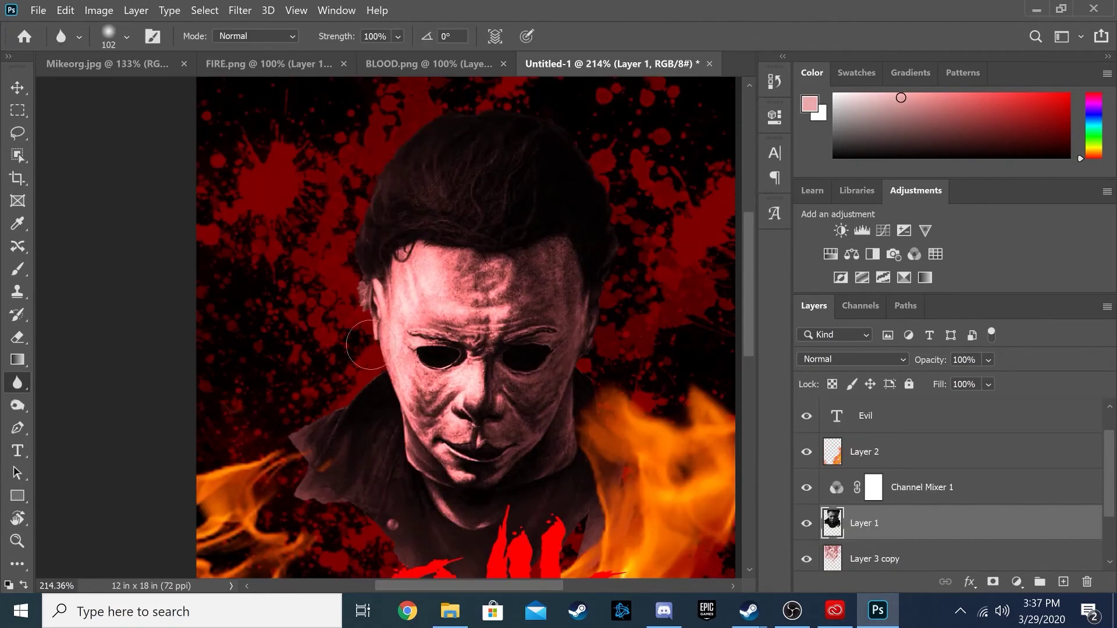
- Zoom around the face edges to soften them, then fit the poster and step through layers
{"action": "scroll", "coordinate": [370, 345], "scroll_direction": "down", "scroll_amount": 1}
{"action": "scroll", "coordinate": [330, 371], "scroll_direction": "down", "scroll_amount": 1}
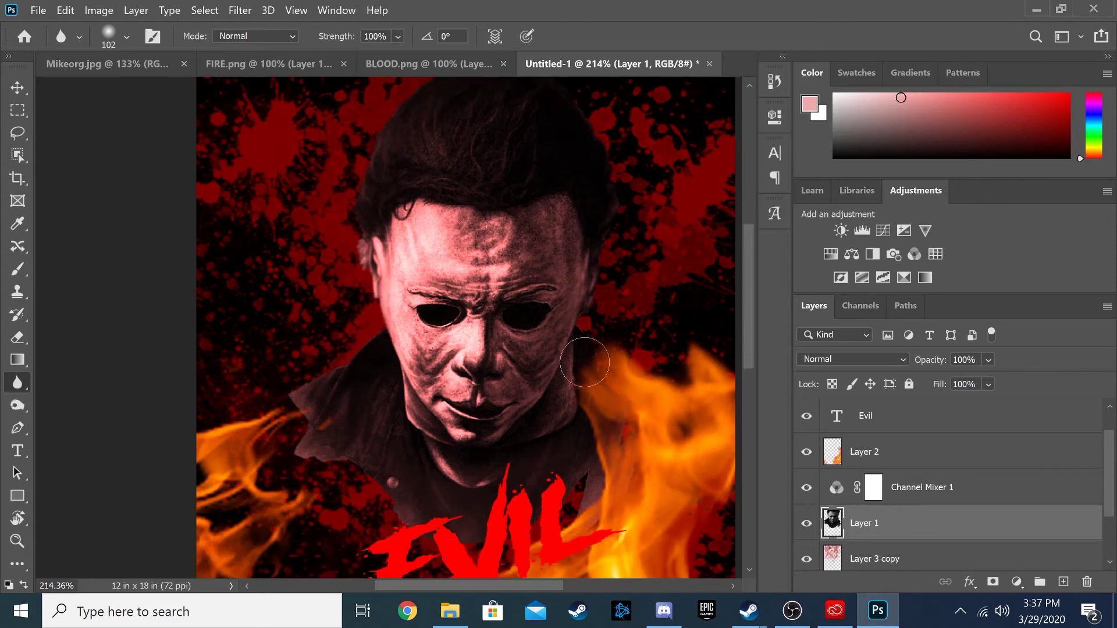
{"action": "scroll", "coordinate": [372, 308], "scroll_direction": "down", "scroll_amount": 2}
{"action": "scroll", "coordinate": [356, 269], "scroll_direction": "up", "scroll_amount": 4}
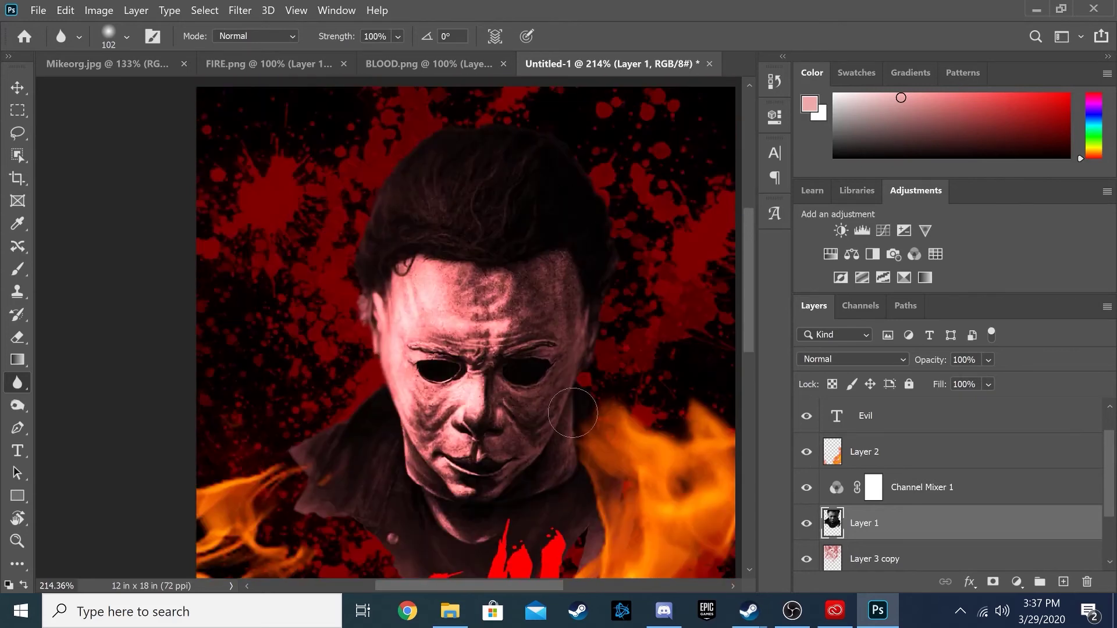
{"action": "scroll", "coordinate": [626, 491], "scroll_direction": "down", "scroll_amount": 3}
{"action": "scroll", "coordinate": [282, 394], "scroll_direction": "up", "scroll_amount": 1}
{"action": "key", "text": "ctrl+0"}
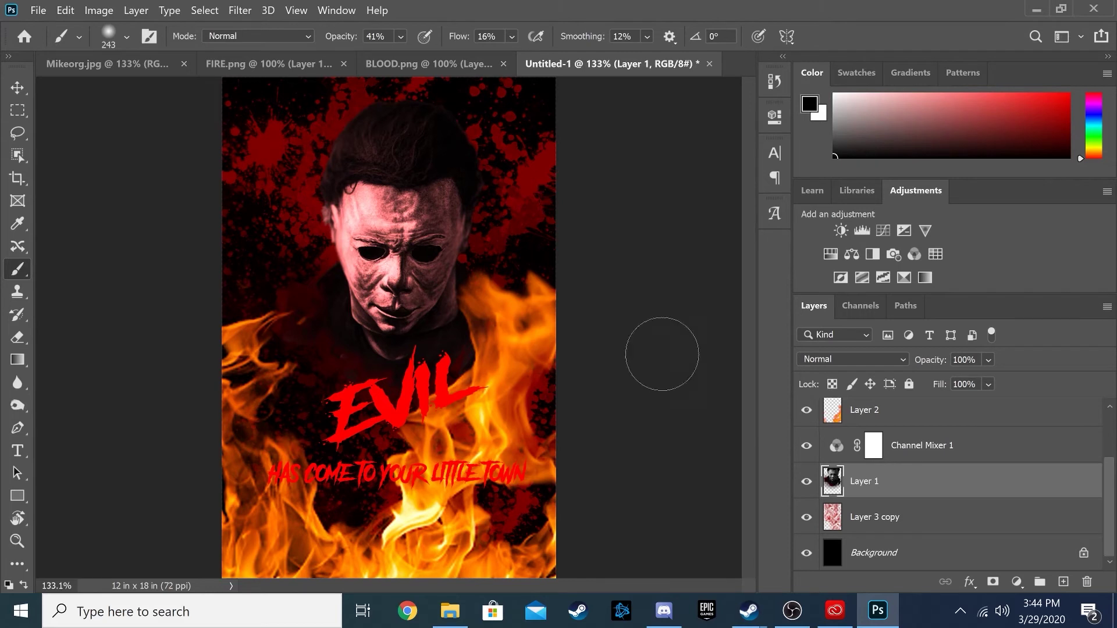
{"action": "key", "text": "alt+comma"}
{"action": "key", "text": "alt+period"}
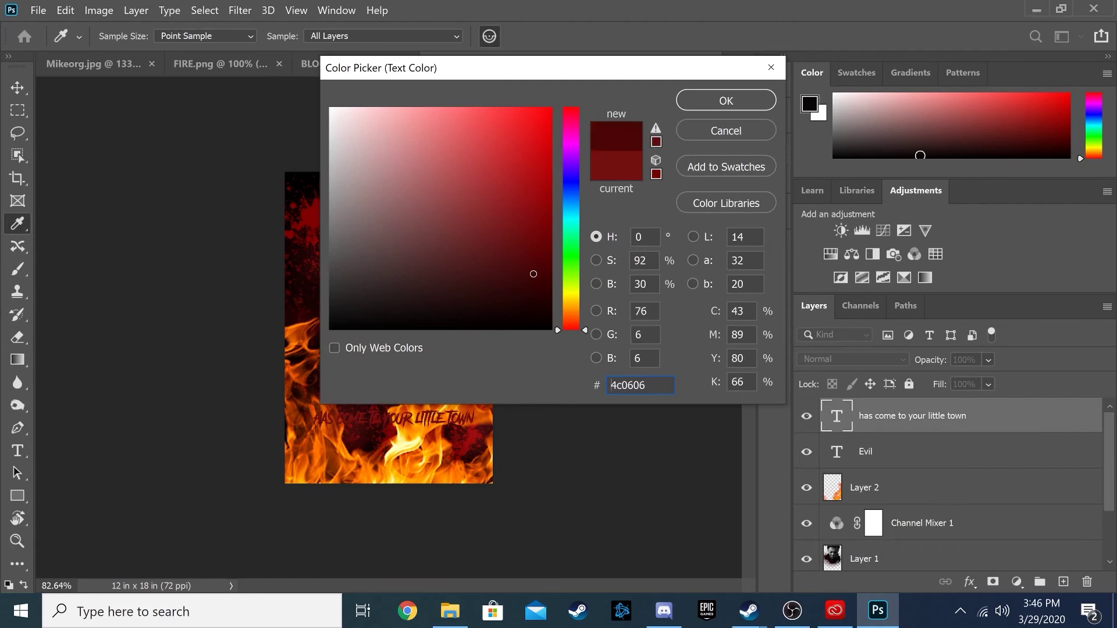
- Make the tagline text black (#000000), then apply black to the Evil title too
{"action": "left_click_drag", "start_coordinate": [533, 273], "coordinate": [574, 347]}
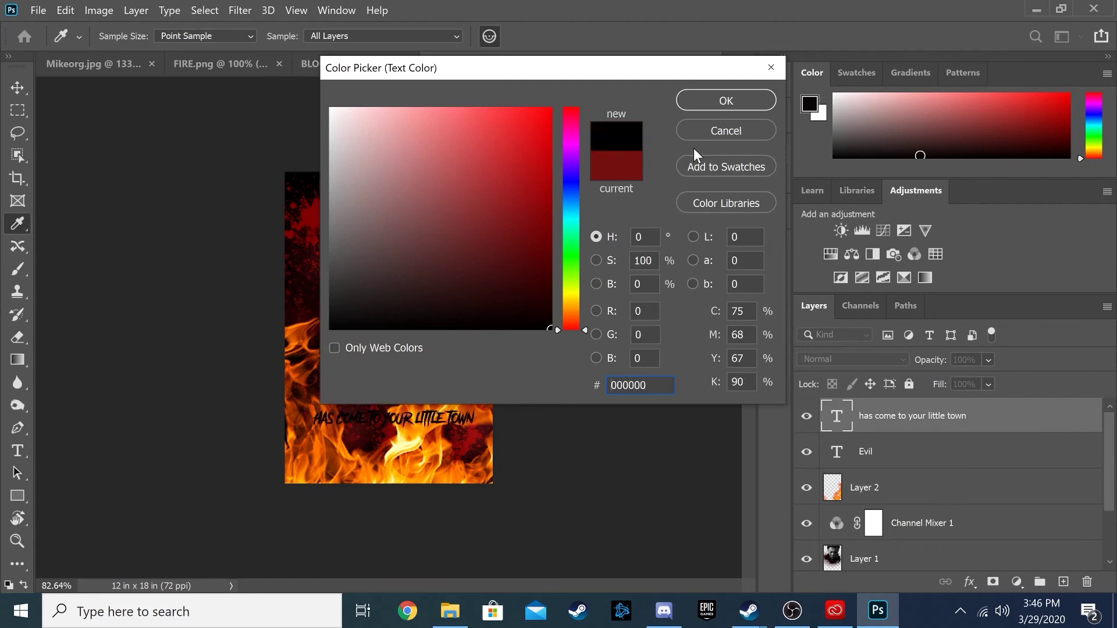
{"action": "left_click", "coordinate": [726, 131]}
{"action": "key", "text": "alt+bracketleft"}
{"action": "left_click", "coordinate": [728, 249]}
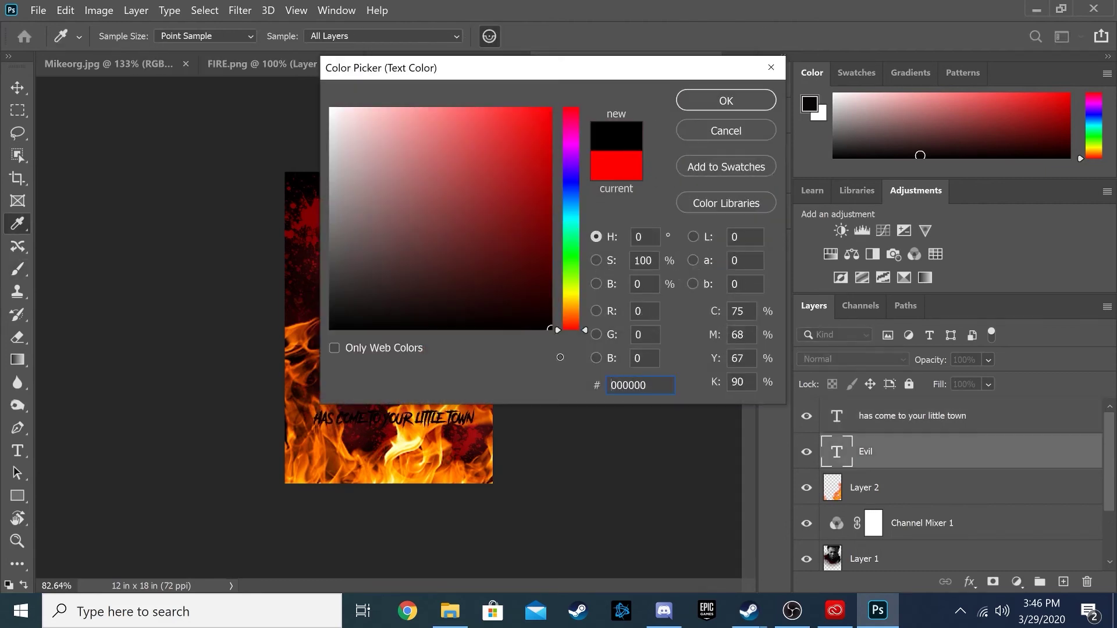
{"action": "left_click", "coordinate": [709, 96]}
- Try a bright yellow, then a dark olive, as the EVIL title colour
{"action": "left_click", "coordinate": [727, 252]}
{"action": "mouse_move", "coordinate": [571, 325]}
{"action": "left_mouse_down"}
{"action": "mouse_move", "coordinate": [578, 103]}
{"action": "mouse_move", "coordinate": [576, 298]}
{"action": "left_mouse_up"}
{"action": "left_click", "coordinate": [550, 109]}
{"action": "left_click", "coordinate": [713, 99]}
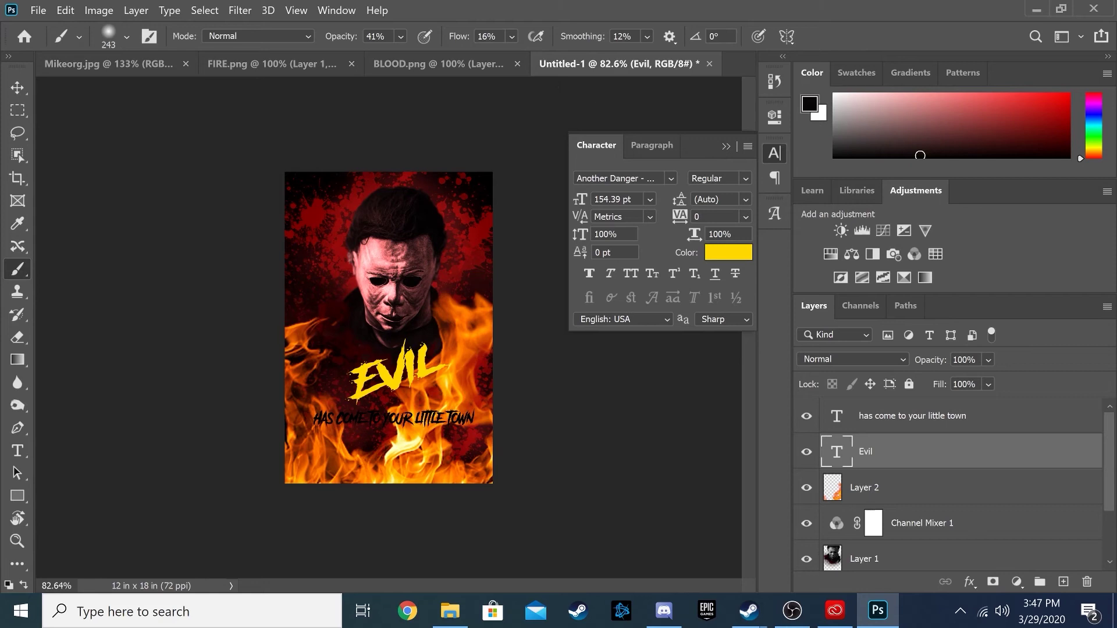
{"action": "left_click", "coordinate": [727, 252]}
{"action": "left_click", "coordinate": [482, 272]}
{"action": "left_click", "coordinate": [732, 106]}
- Recolour the EVIL title to a very dark red, 560606
{"action": "left_click", "coordinate": [727, 252]}
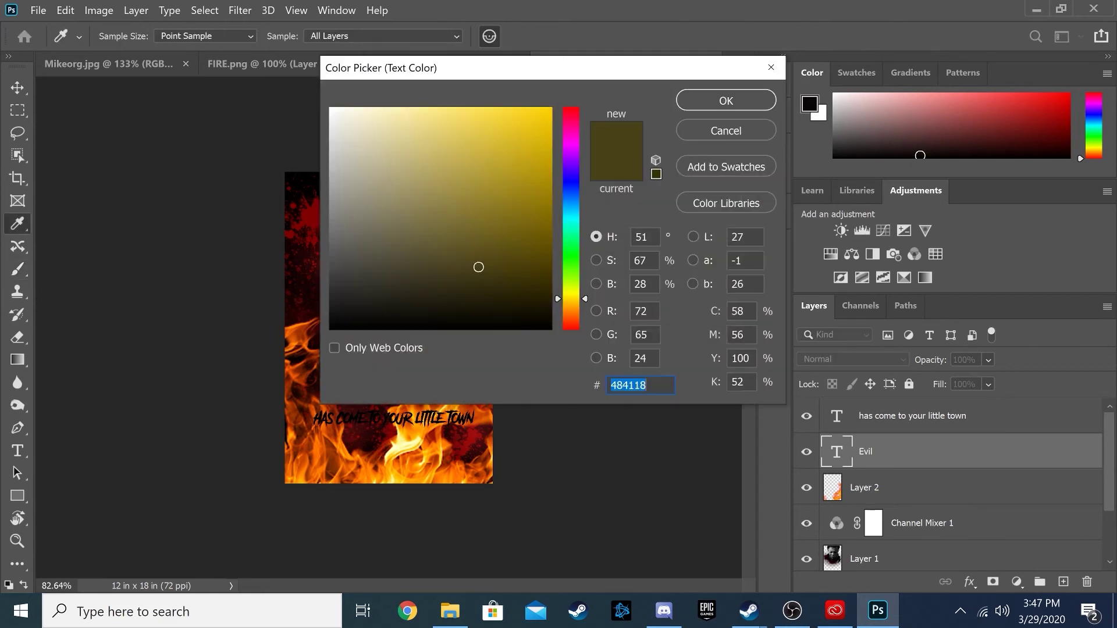
{"action": "left_click", "coordinate": [571, 328]}
{"action": "left_click", "coordinate": [452, 256]}
{"action": "left_click", "coordinate": [531, 270]}
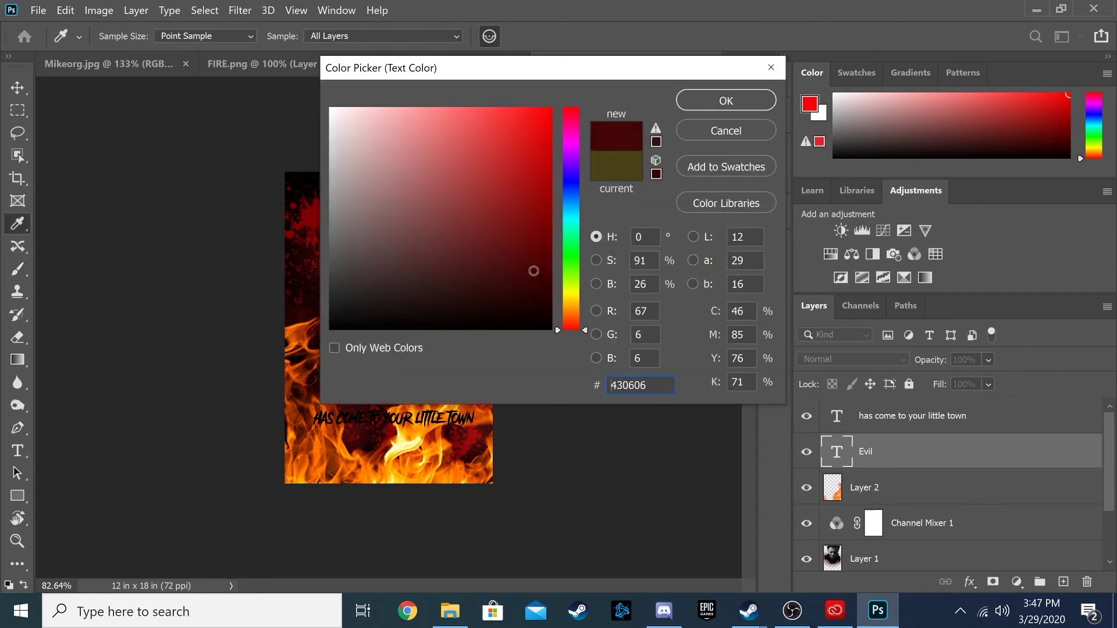
{"action": "left_click", "coordinate": [701, 99]}
{"action": "key", "text": "b"}
{"action": "left_click", "coordinate": [717, 252]}
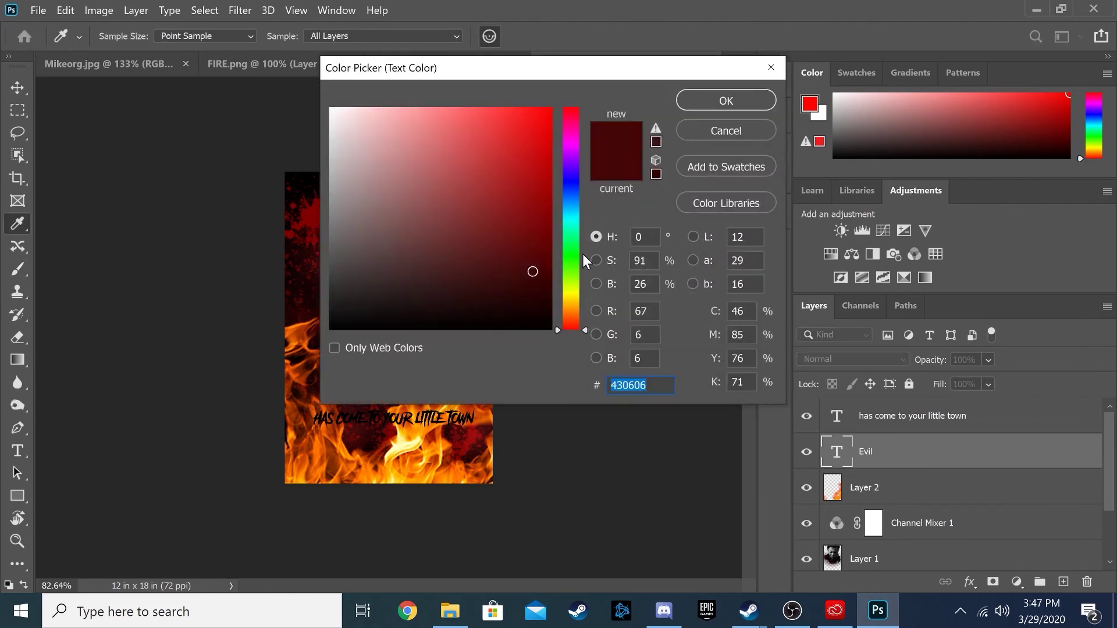
{"action": "left_click", "coordinate": [701, 101]}
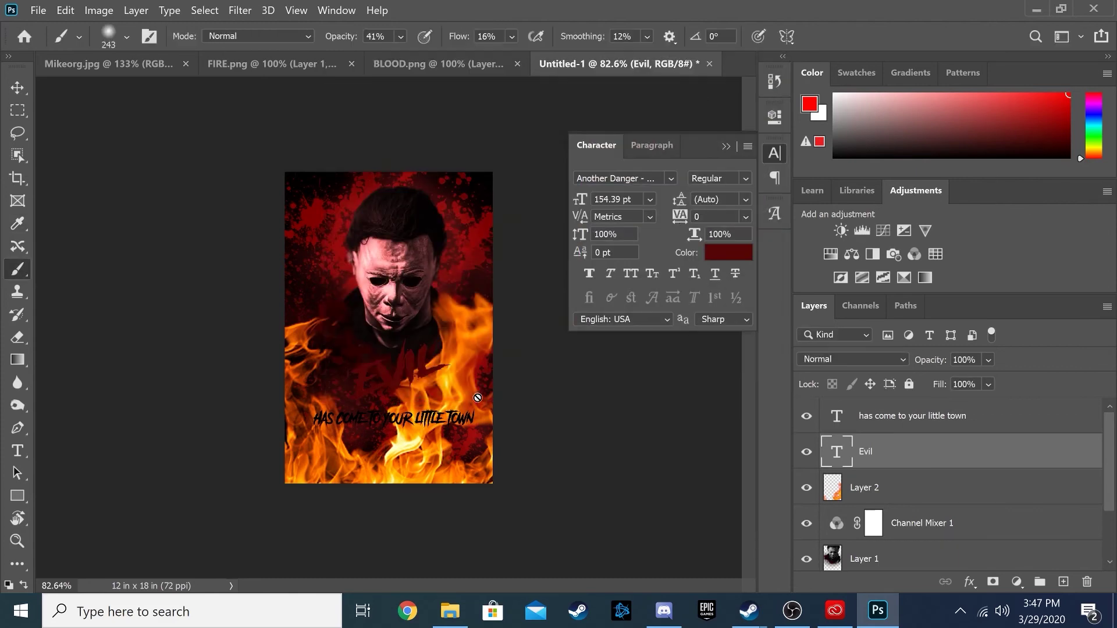
- Recolour the EVIL title to a brighter red, a40202
{"action": "scroll", "coordinate": [403, 384], "scroll_direction": "up", "scroll_amount": 5}
{"action": "left_click", "coordinate": [728, 252]}
{"action": "mouse_move", "coordinate": [533, 252]}
{"action": "left_mouse_down"}
{"action": "mouse_move", "coordinate": [488, 233]}
{"action": "mouse_move", "coordinate": [549, 185]}
{"action": "left_mouse_up"}
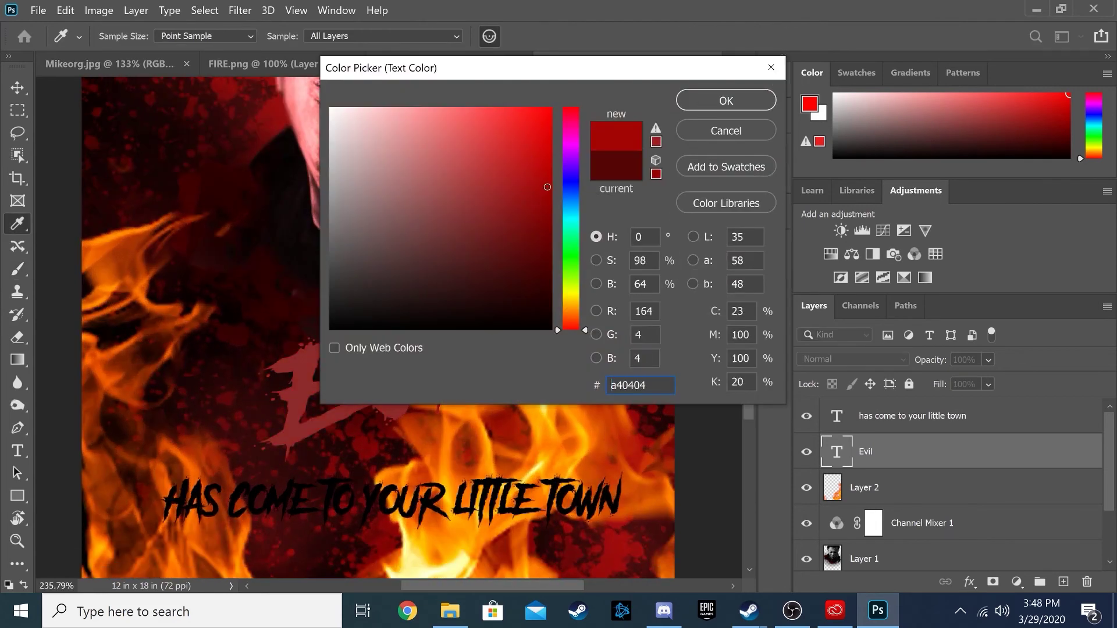
{"action": "mouse_move", "coordinate": [647, 71]}
{"action": "left_mouse_down"}
{"action": "mouse_move", "coordinate": [955, 100]}
{"action": "mouse_move", "coordinate": [944, 79]}
{"action": "left_mouse_up"}
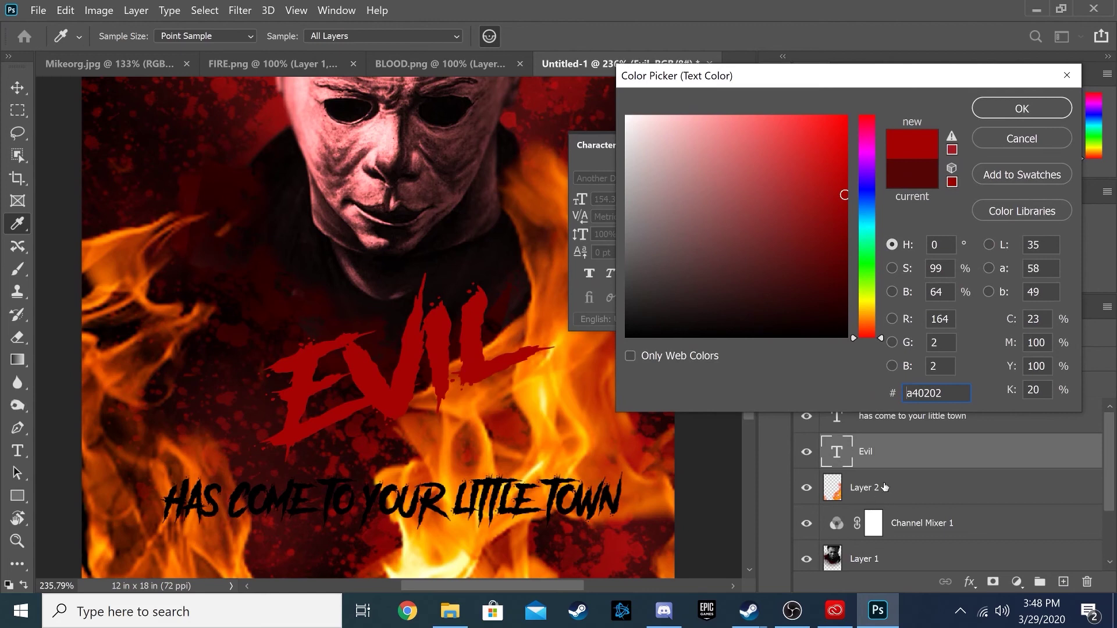
{"action": "key", "text": "Return"}
- Keep the tagline editable without rasterizing, and move it up and slightly left under EVIL
{"action": "key", "text": "b"}
{"action": "key", "text": "alt+bracketright"}
{"action": "left_click", "coordinate": [410, 506]}
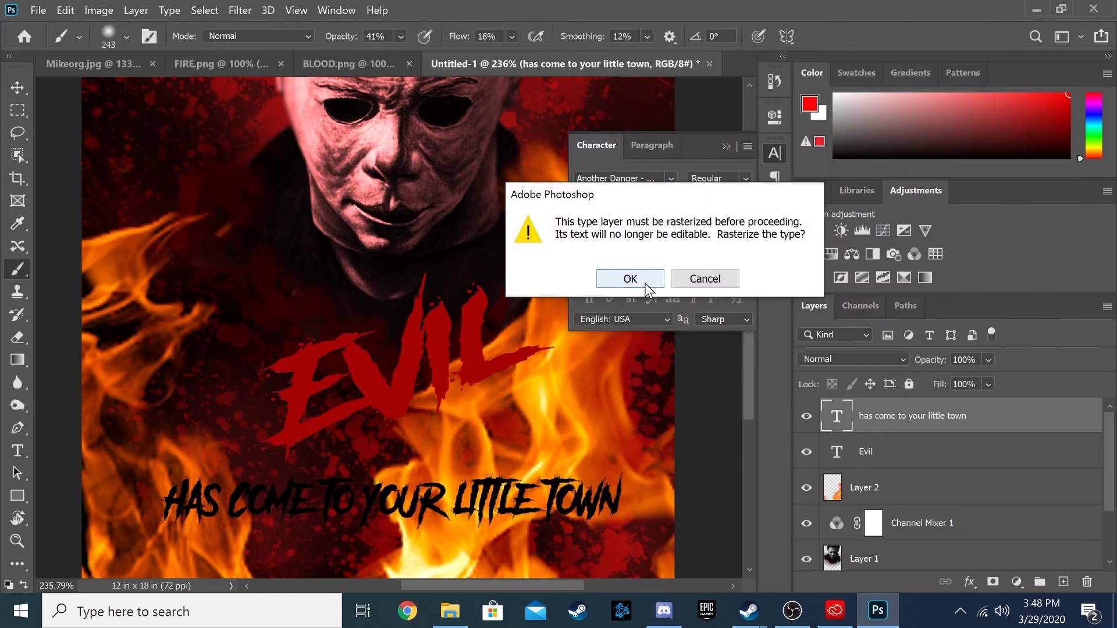
{"action": "key", "text": "Escape"}
{"action": "key", "text": "v"}
{"action": "left_click_drag", "start_coordinate": [400, 512], "coordinate": [412, 479]}
{"action": "left_click_drag", "start_coordinate": [506, 428], "coordinate": [491, 428]}
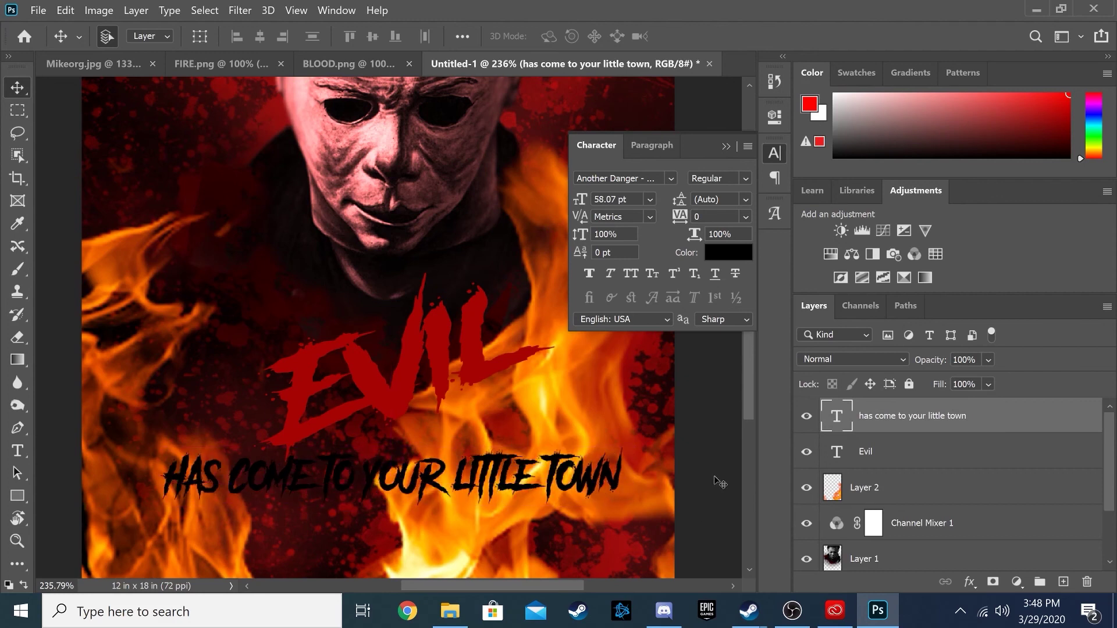
{"action": "left_click", "coordinate": [657, 349]}
- Set Channel Mixer 1 to Red +65, Blue -162 and Constant -2, with Green at +200
{"action": "key", "text": "ctrl+1"}
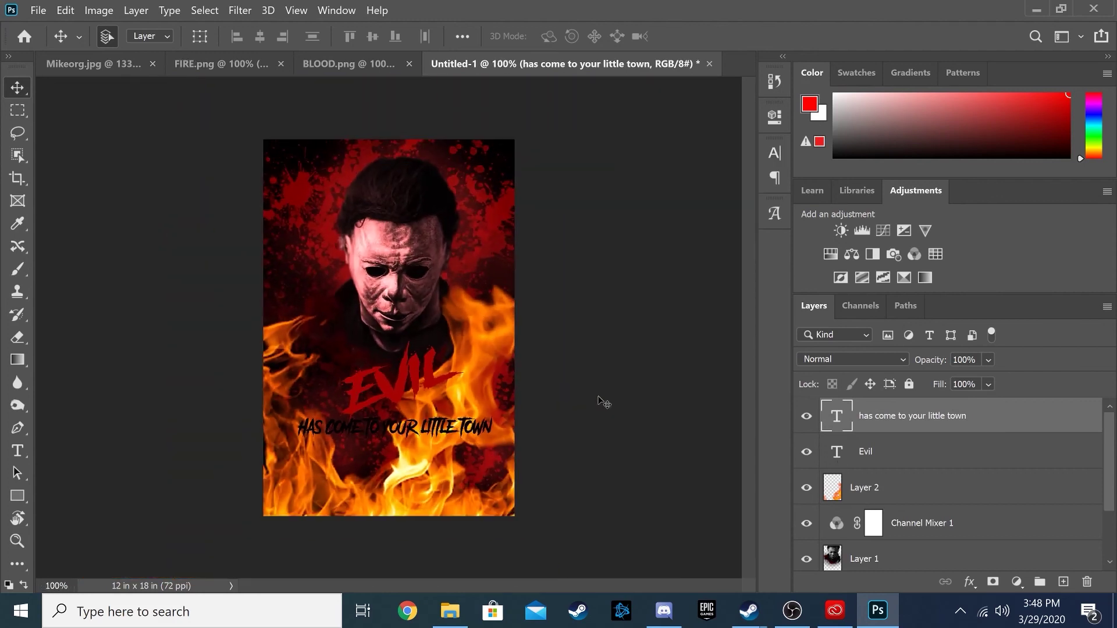
{"action": "double_click", "coordinate": [916, 524]}
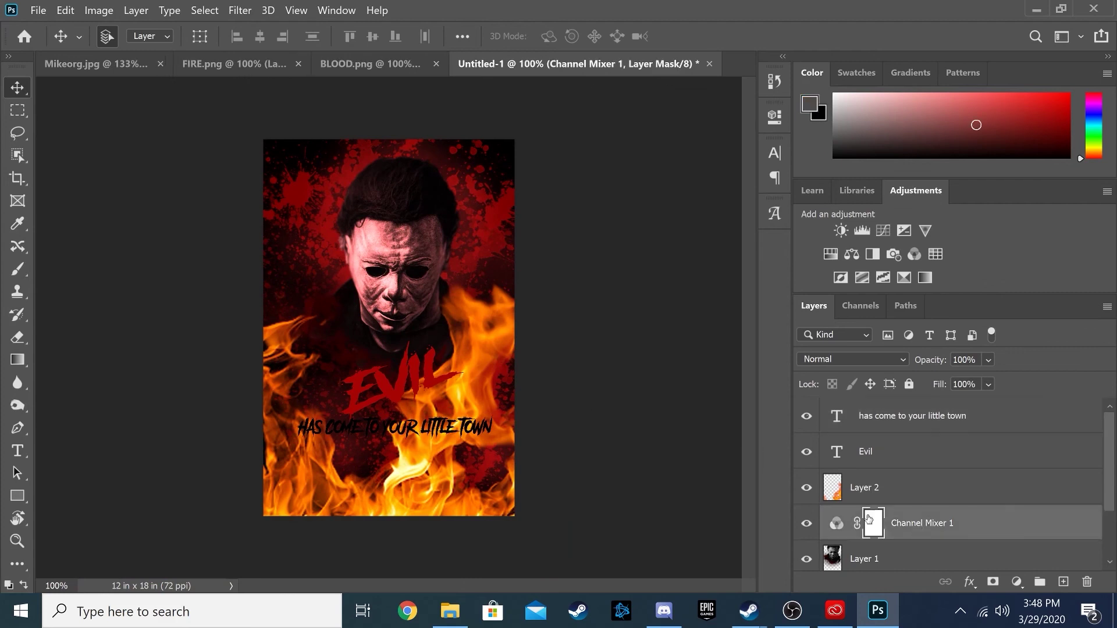
{"action": "double_click", "coordinate": [837, 523]}
{"action": "mouse_move", "coordinate": [668, 247]}
{"action": "left_mouse_down"}
{"action": "mouse_move", "coordinate": [644, 247]}
{"action": "mouse_move", "coordinate": [741, 253]}
{"action": "mouse_move", "coordinate": [700, 253]}
{"action": "left_mouse_up"}
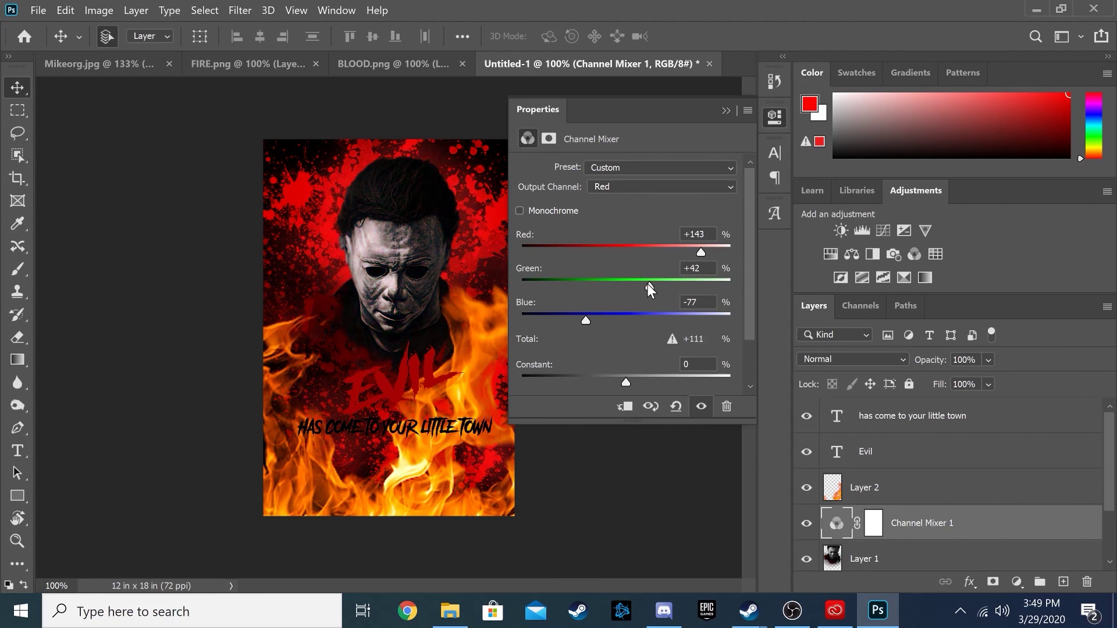
{"action": "left_click_drag", "start_coordinate": [664, 314], "coordinate": [690, 320]}
{"action": "mouse_move", "coordinate": [625, 383]}
{"action": "left_mouse_down"}
{"action": "mouse_move", "coordinate": [664, 383]}
{"action": "mouse_move", "coordinate": [555, 379]}
{"action": "mouse_move", "coordinate": [626, 382]}
{"action": "left_mouse_up"}
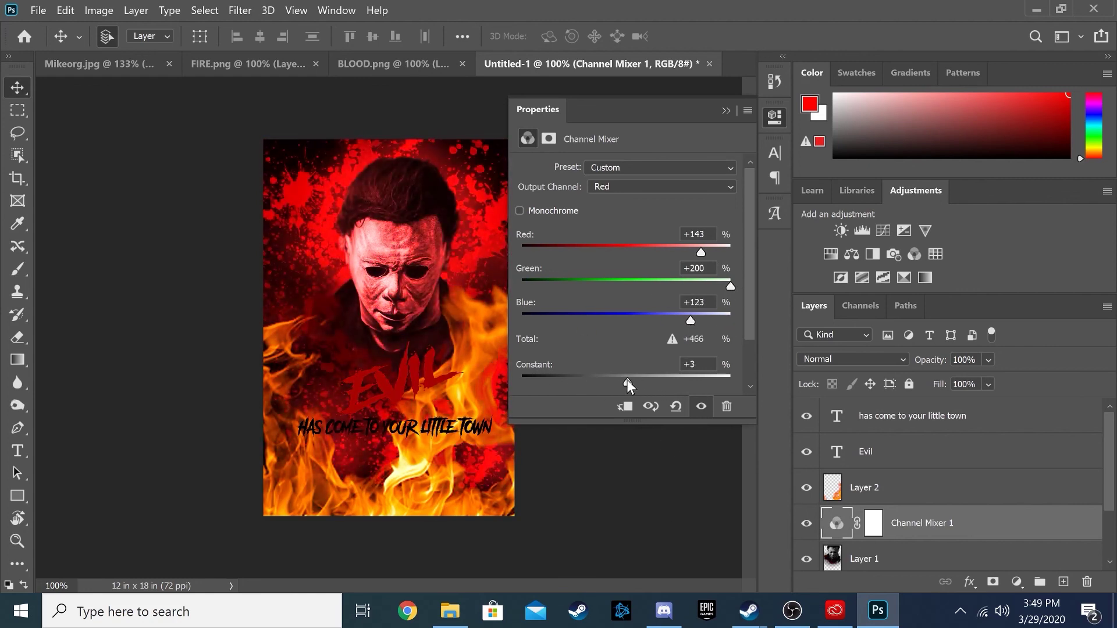
{"action": "left_click_drag", "start_coordinate": [690, 320], "coordinate": [541, 320]}
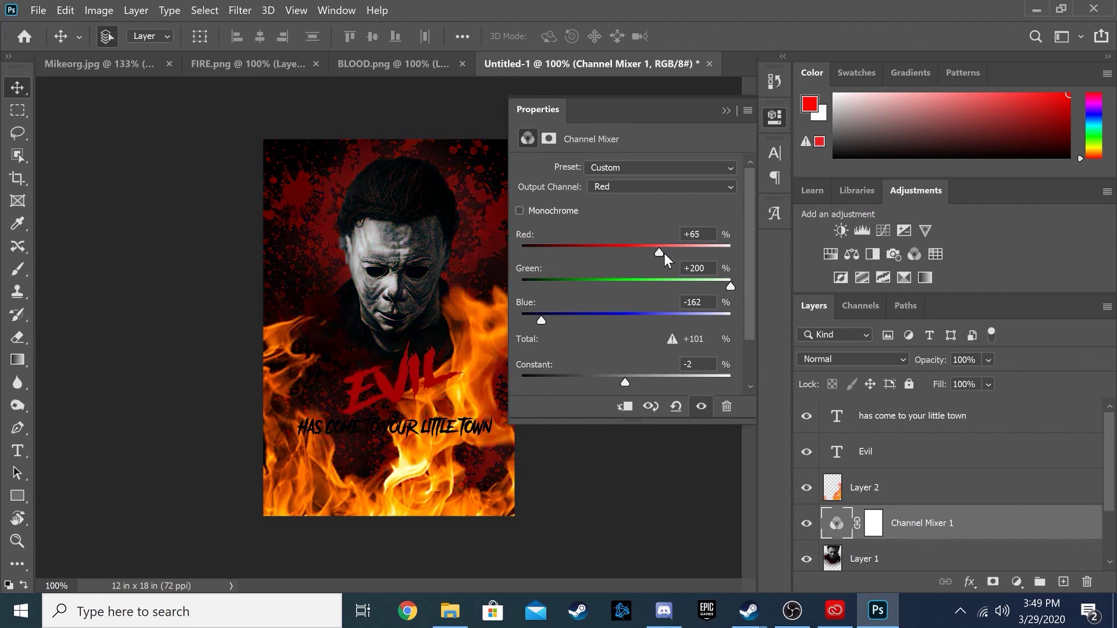